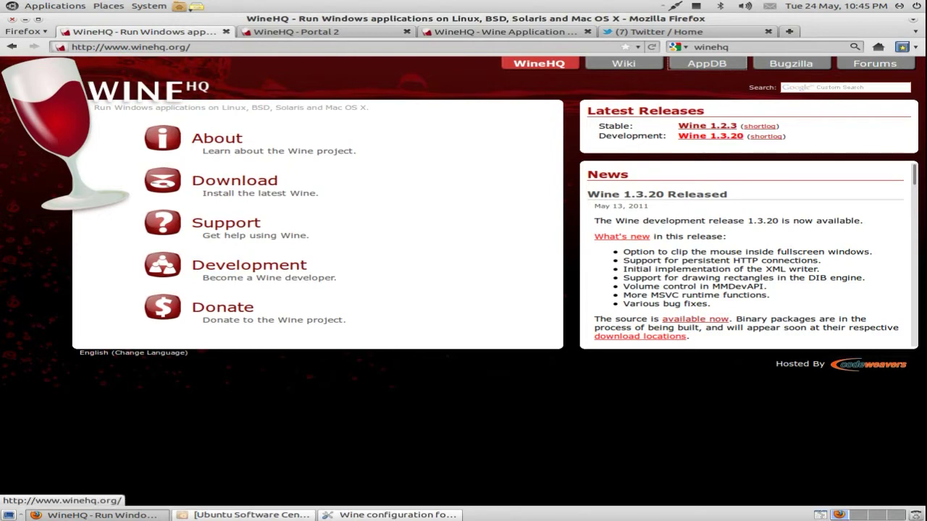
drag(463, 391, 145, 87)
click(351, 177)
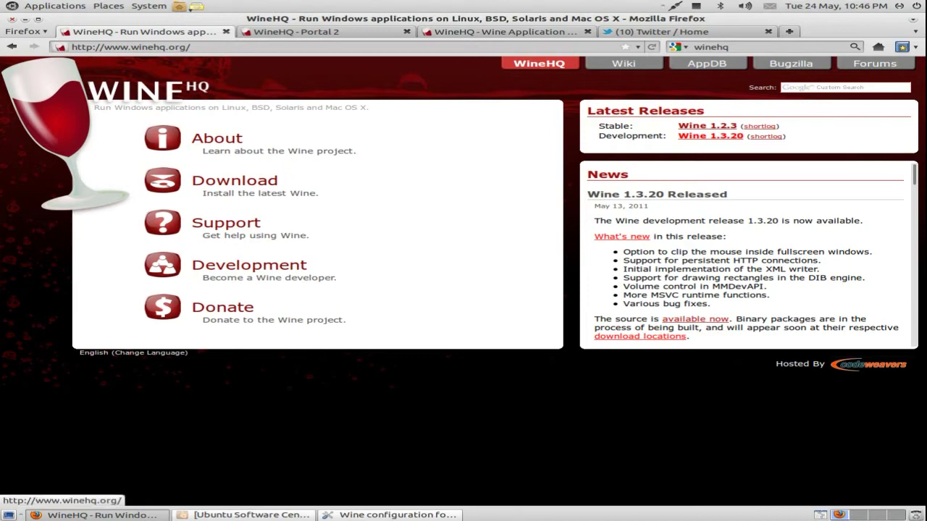
- Switch to Ubuntu Software Centre to check the Wine packages in its search results, then minimise it
click(243, 515)
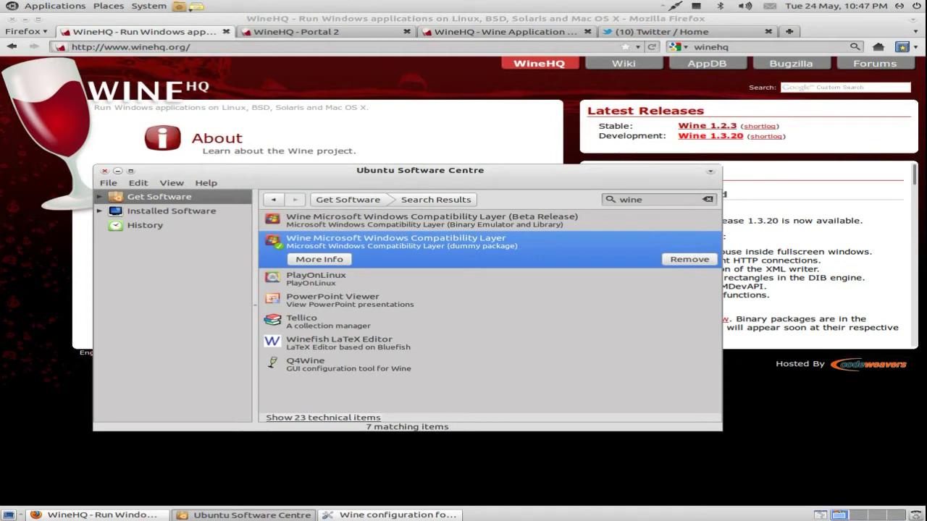
click(117, 171)
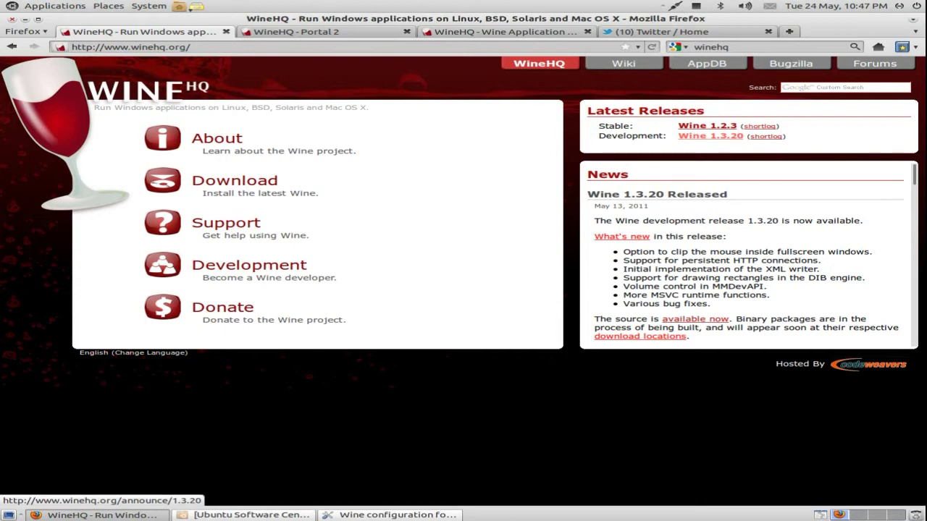
- From the Wine 1.3.20 release announcement, go to the Wine downloads page and open the Ubuntu packages instructions
click(710, 135)
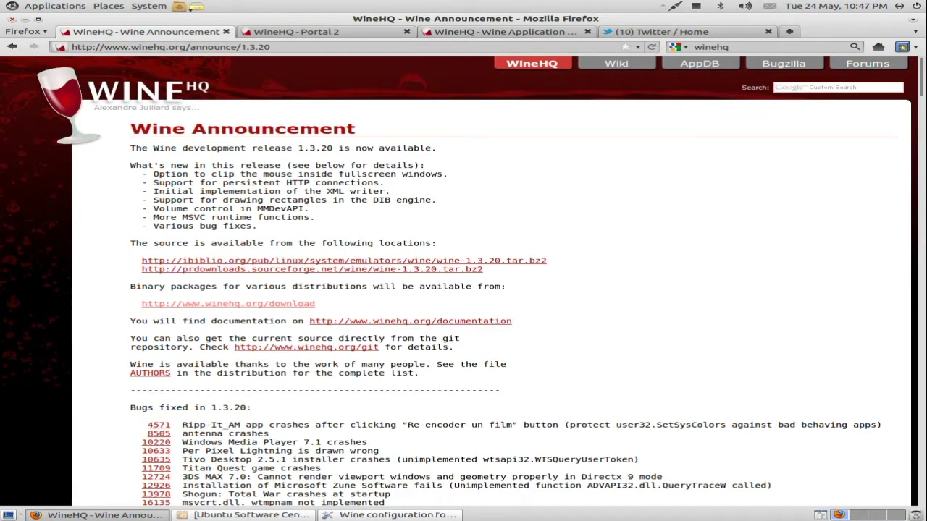
drag(317, 305, 182, 290)
click(190, 304)
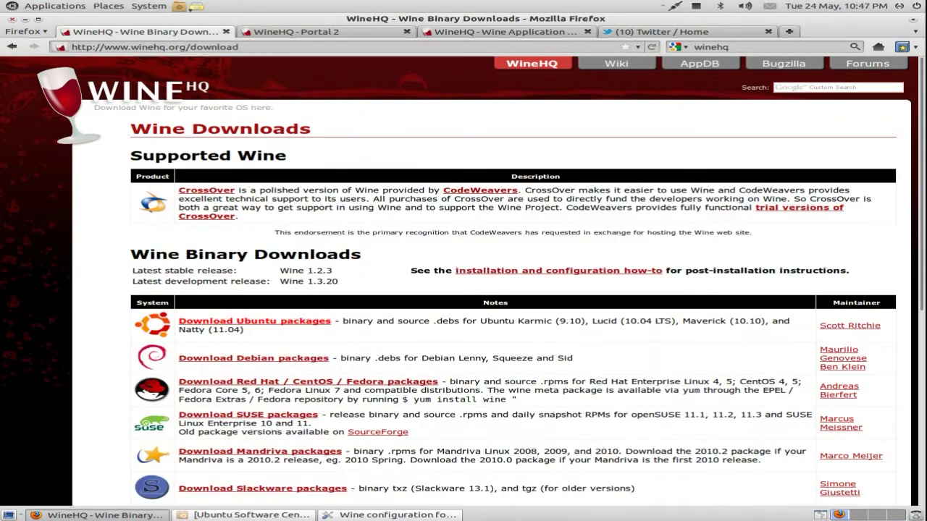
scroll(254, 264, down, 2)
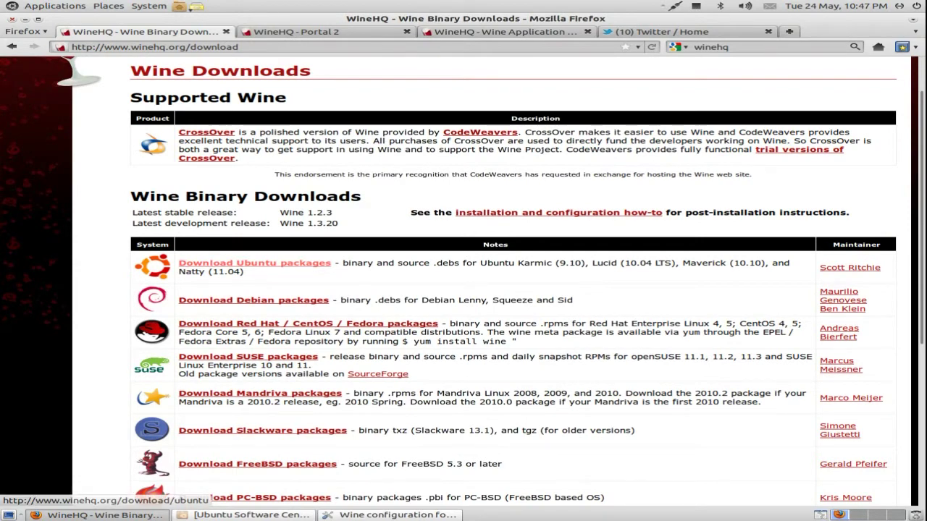
scroll(254, 264, down, 2)
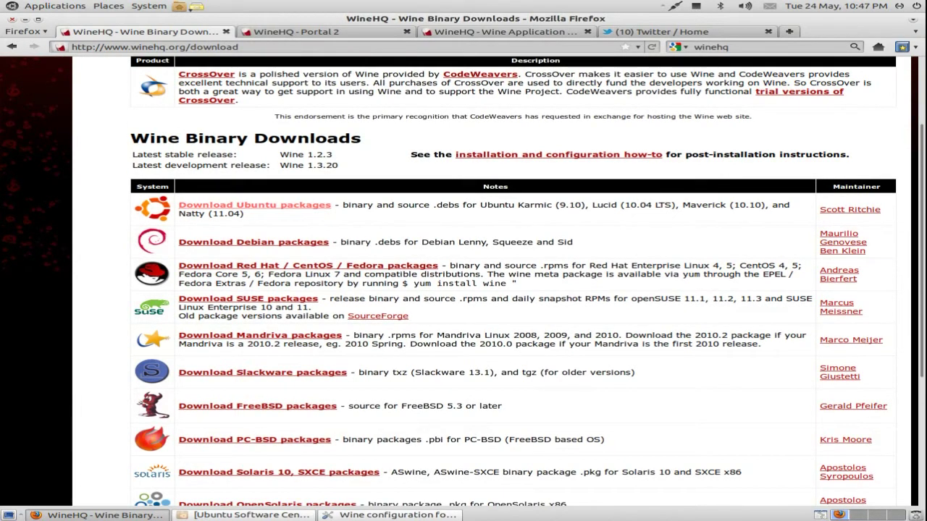
click(254, 205)
- Review the Ubuntu installation instructions, highlighting the terminal commands for adding the Wine PPA, updating packages and installing wine1.3
scroll(254, 204, down, 2)
scroll(463, 280, down, 5)
scroll(464, 280, up, 5)
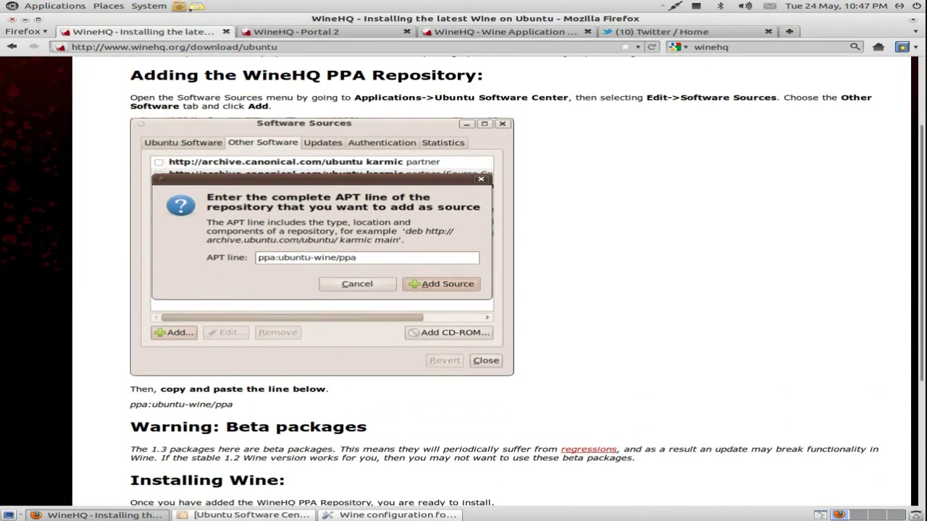
scroll(464, 280, down, 5)
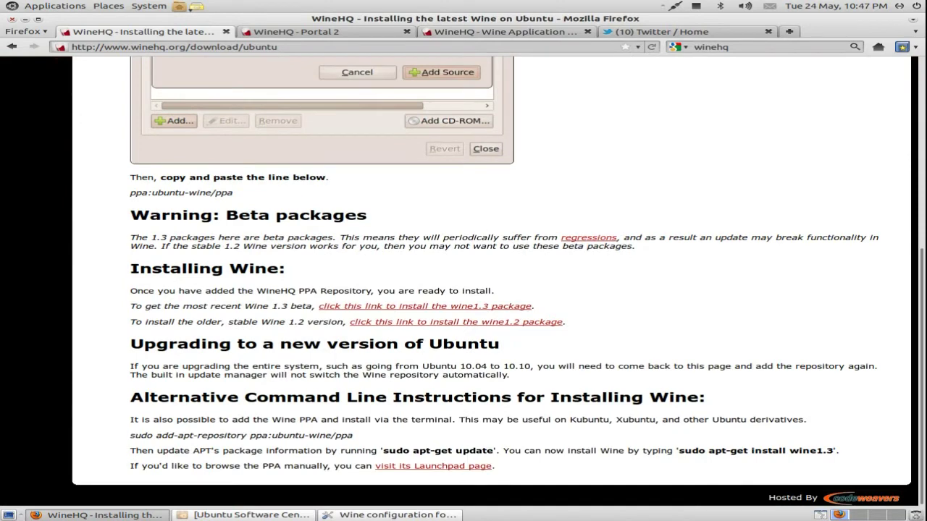
drag(353, 436, 130, 435)
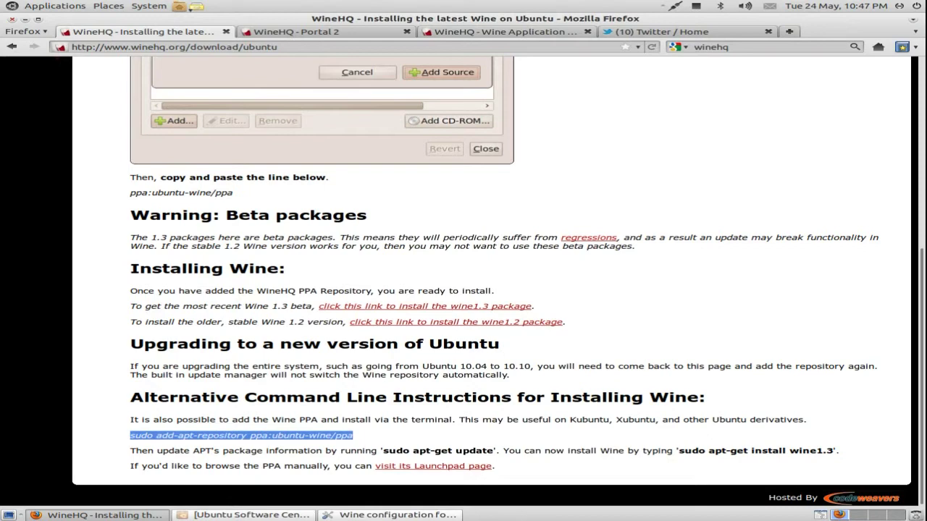
click(449, 450)
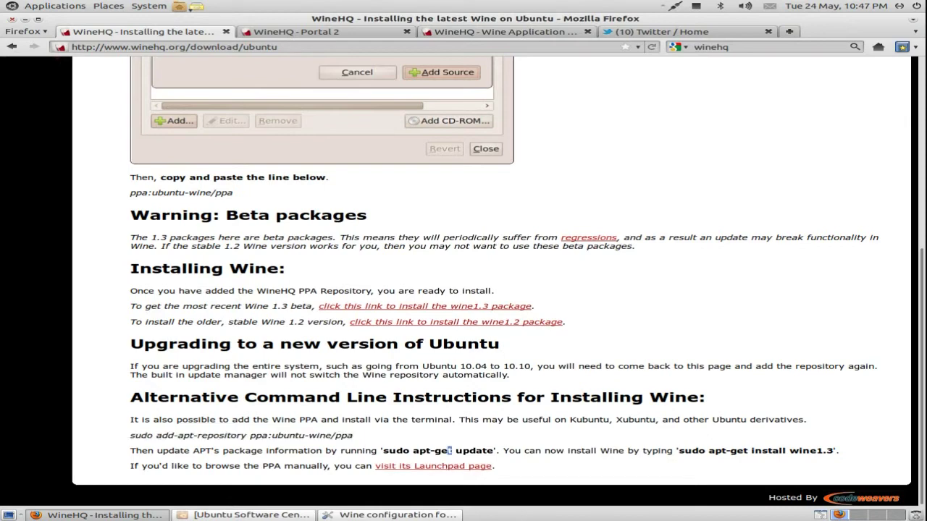
drag(451, 450, 483, 450)
click(483, 450)
drag(556, 450, 676, 450)
click(838, 450)
click(676, 450)
drag(833, 450, 680, 451)
drag(678, 451, 762, 451)
click(762, 450)
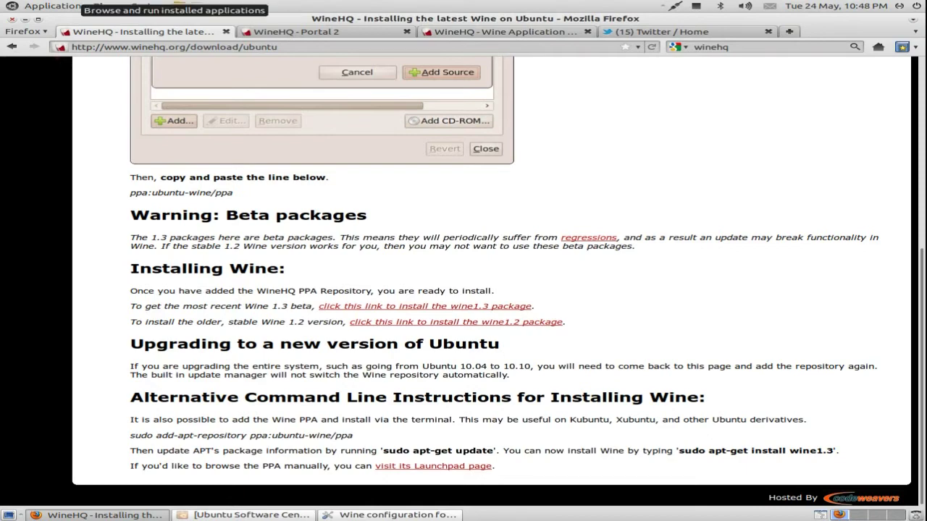
- Open a new Wine configuration window, inspect its application settings for the default Windows version, and close it
click(44, 6)
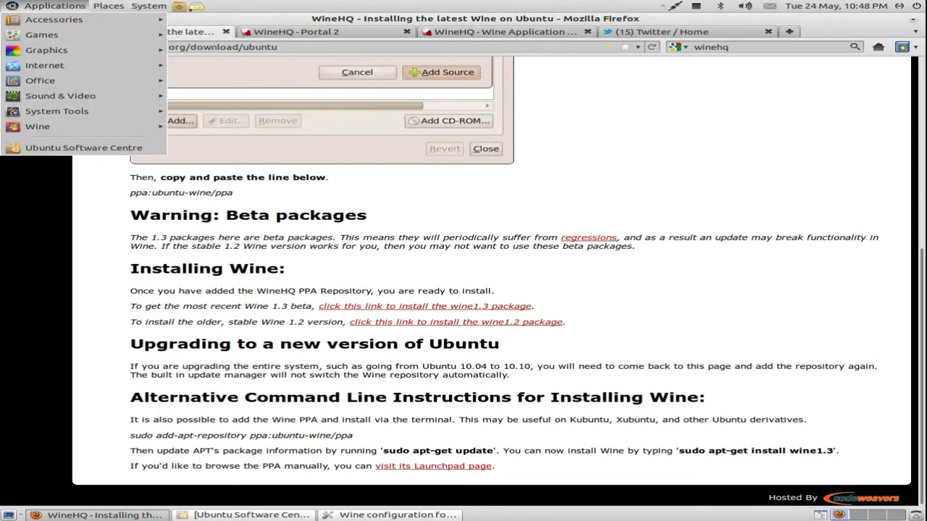
mouse_move(54, 20)
mouse_move(72, 126)
click(229, 157)
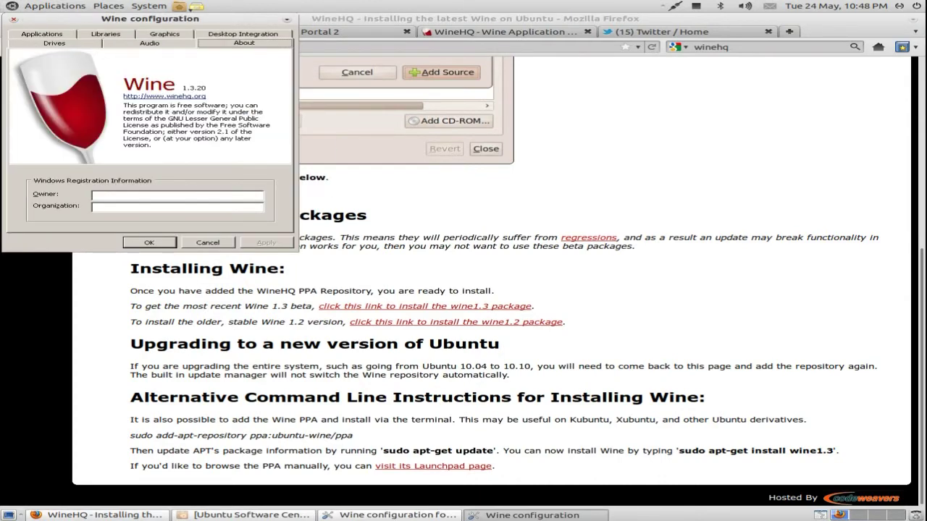
click(42, 34)
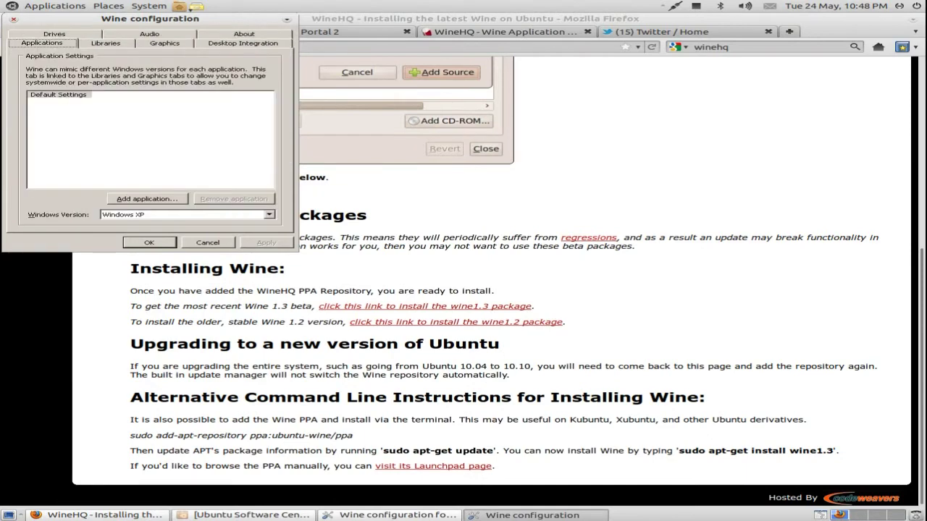
drag(150, 19, 487, 83)
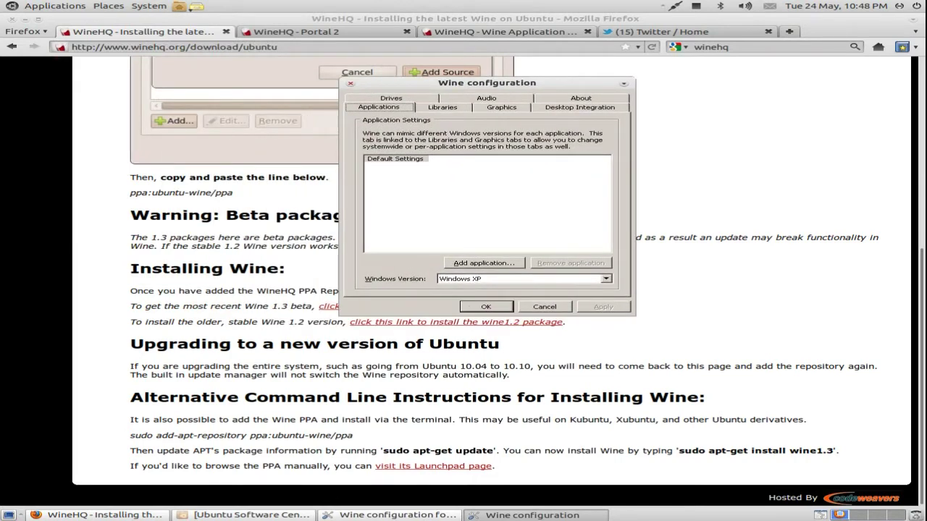
key(Escape)
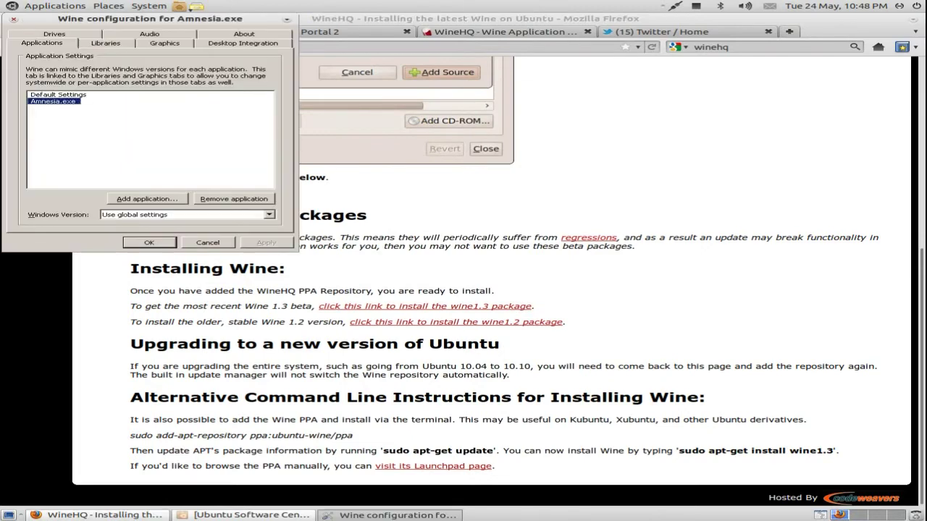
- In the Wine configuration for Amnesia.exe, browse the available Windows versions and the executable picker for adding applications, without changing anything
drag(200, 19, 412, 19)
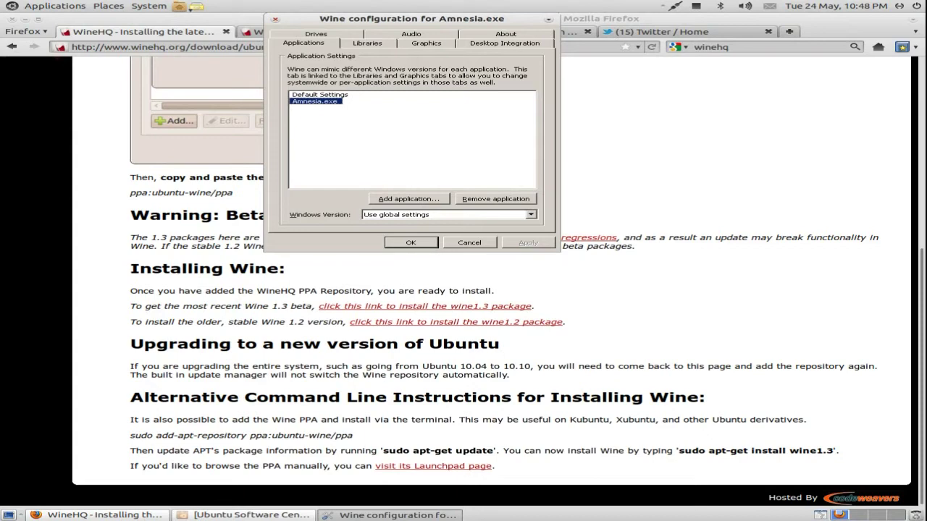
click(531, 215)
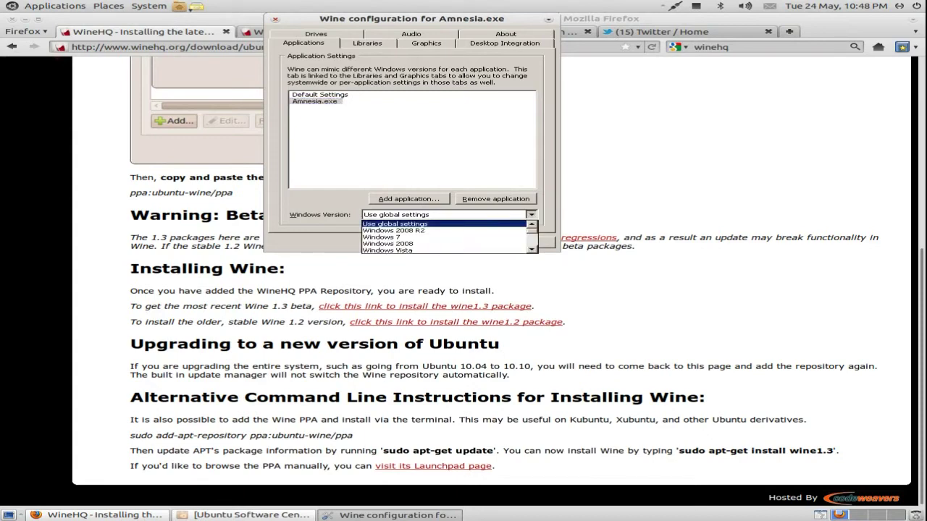
scroll(499, 230, down, 3)
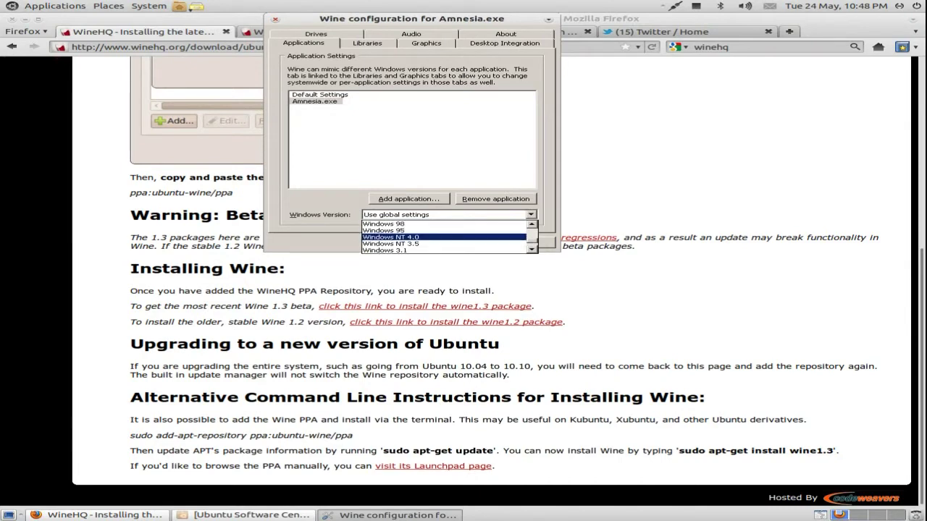
scroll(405, 237, up, 2)
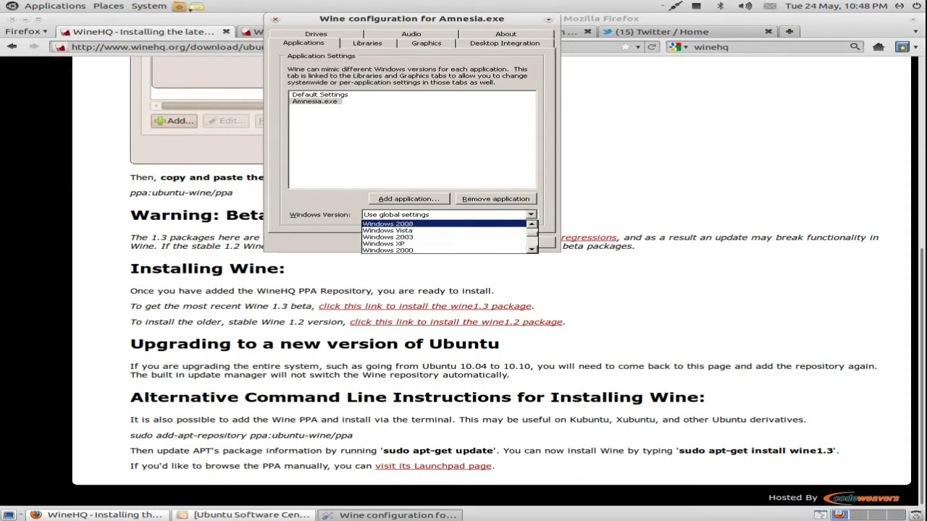
click(531, 215)
click(408, 198)
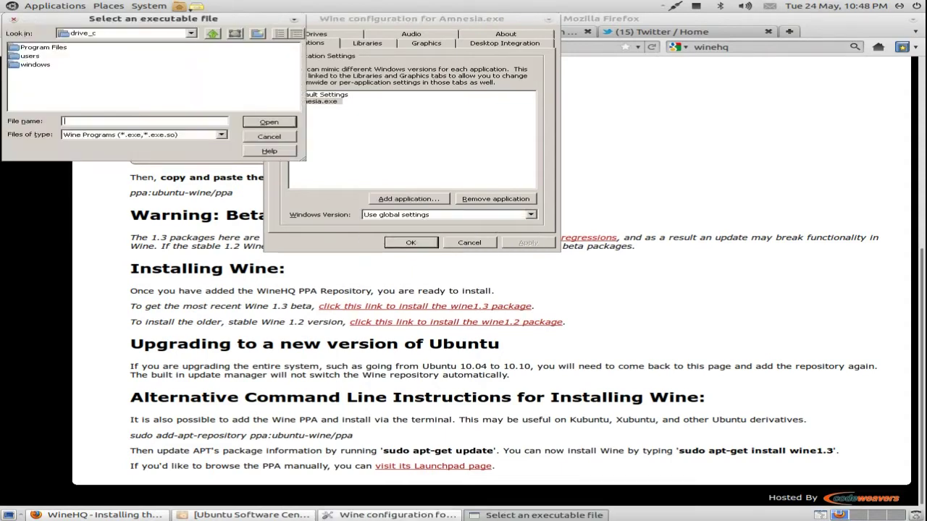
click(269, 136)
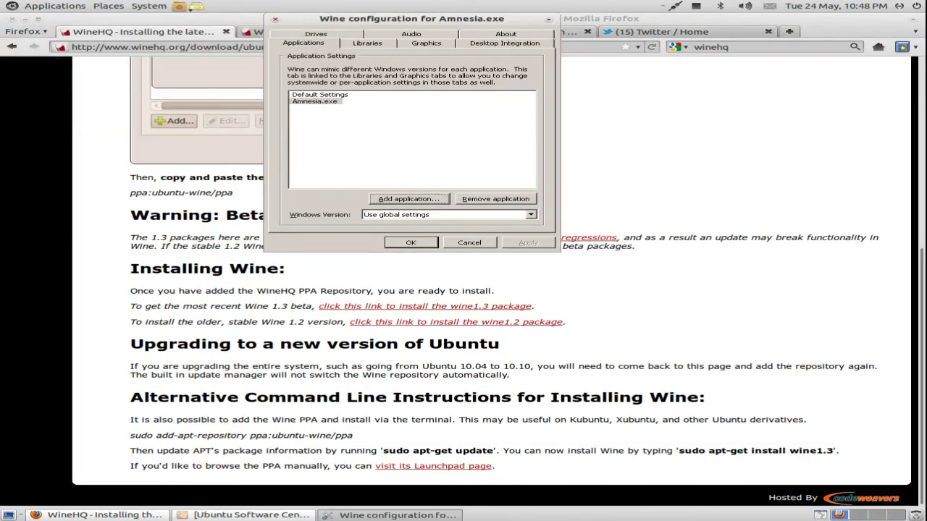
click(530, 214)
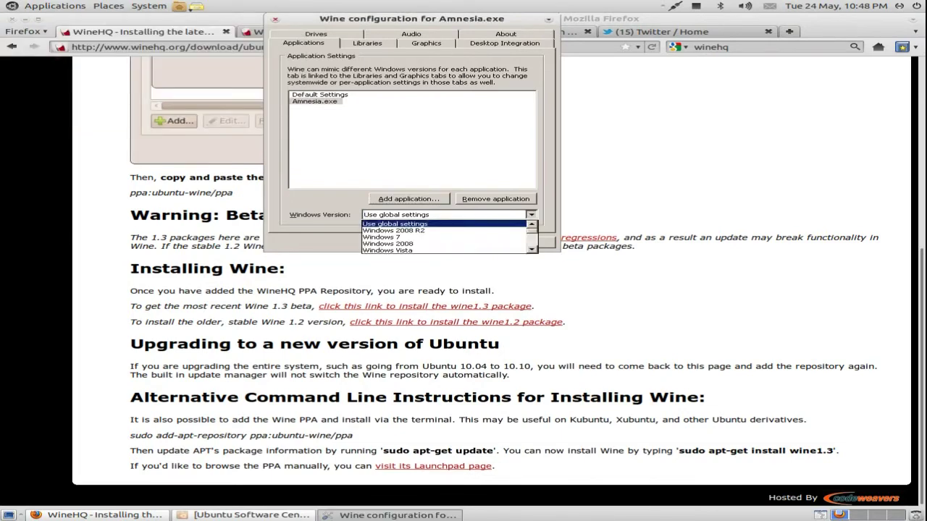
scroll(444, 236, down, 3)
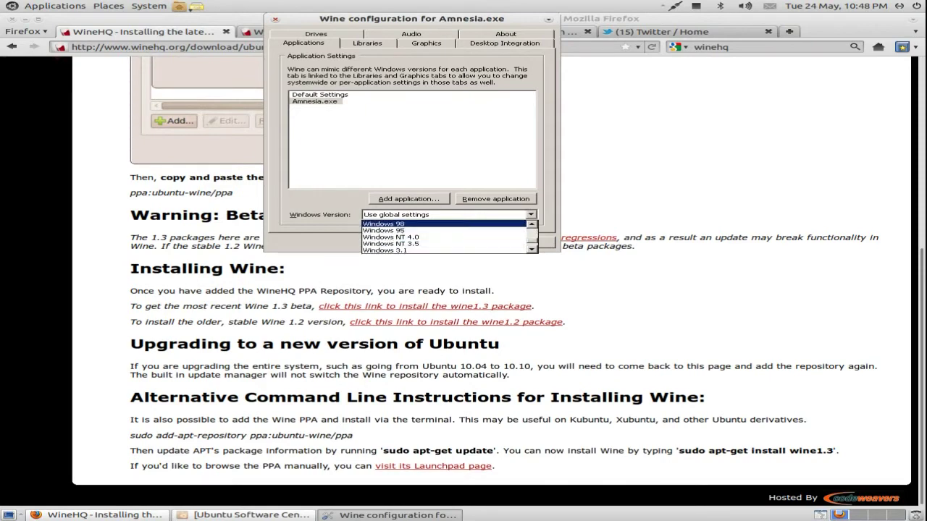
key(Escape)
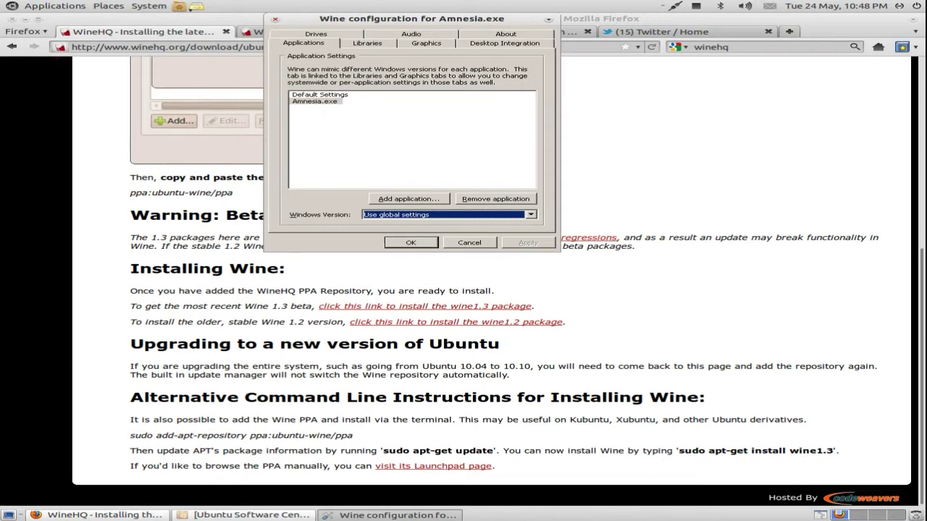
- Examine the audio settings in the Amnesia.exe Wine configuration, including the sound drivers, and keep hardware acceleration at Full
click(314, 101)
click(367, 44)
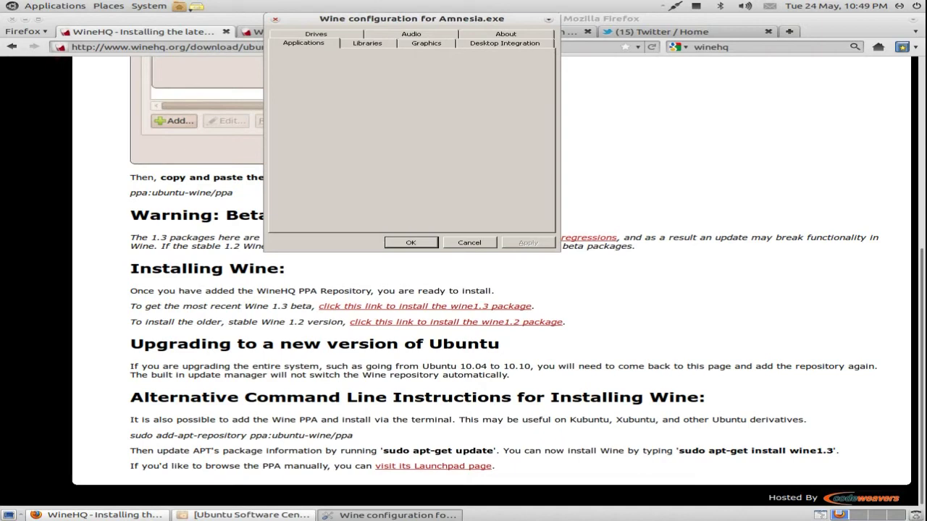
key(Return)
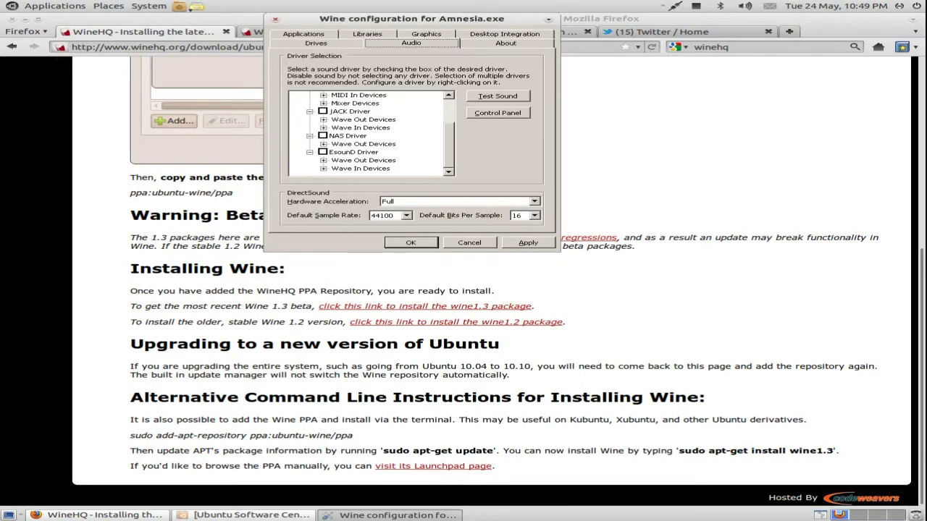
scroll(369, 134, up, 2)
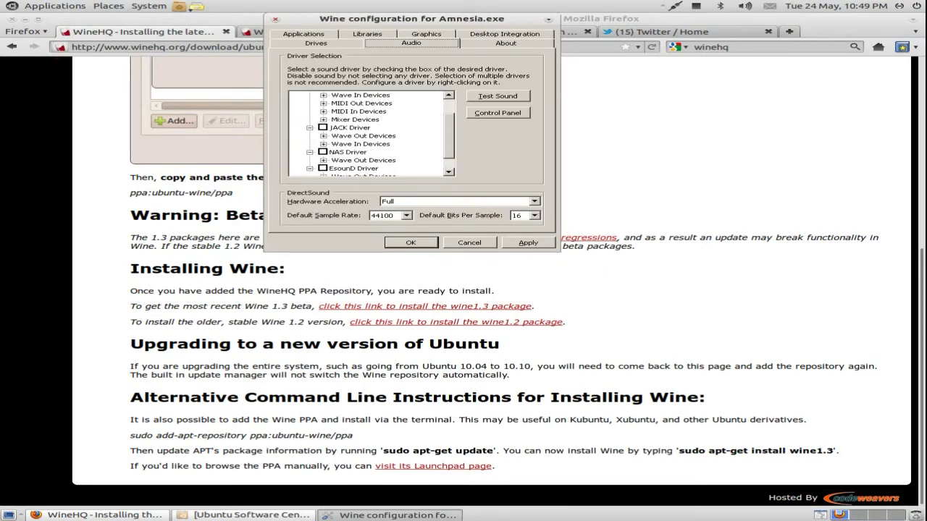
scroll(369, 134, up, 2)
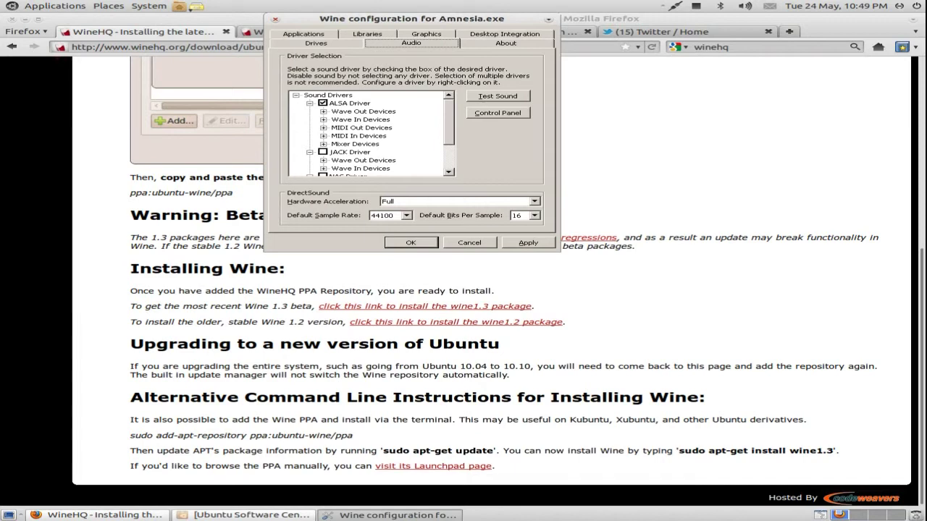
click(535, 202)
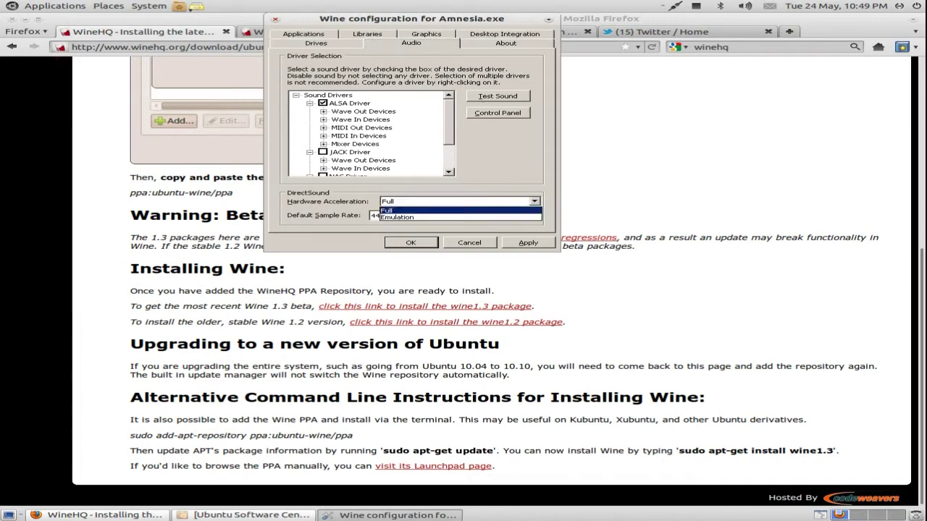
click(493, 209)
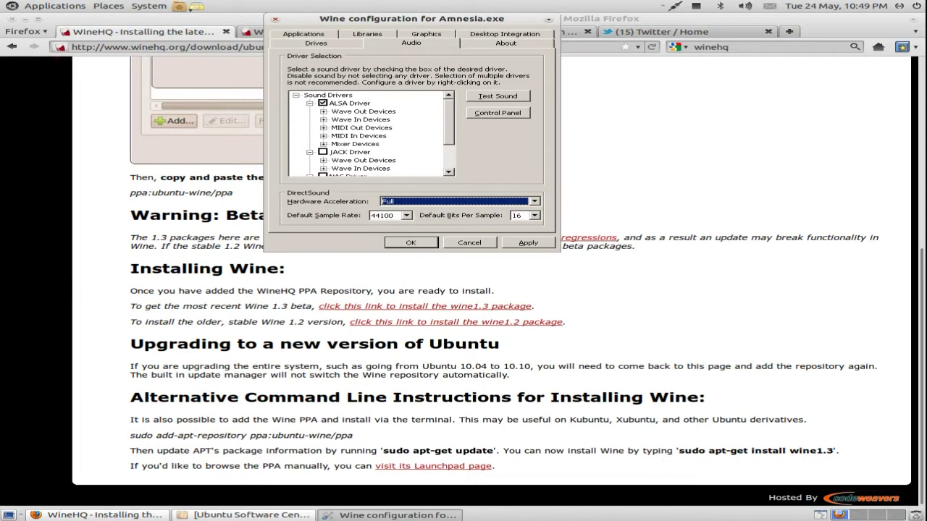
- Switch back to Firefox and view the Wine Application Database home page with its Top-10 Platinum list
key(alt+Tab)
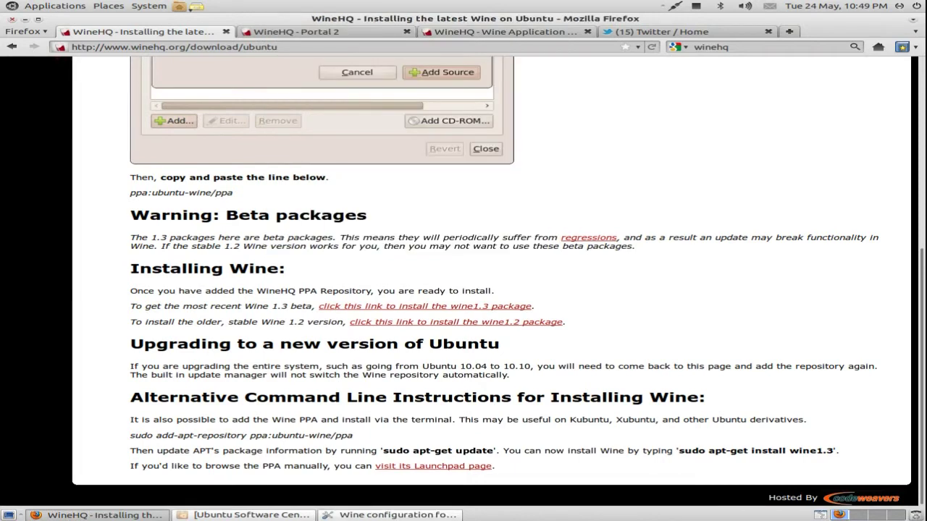
click(505, 32)
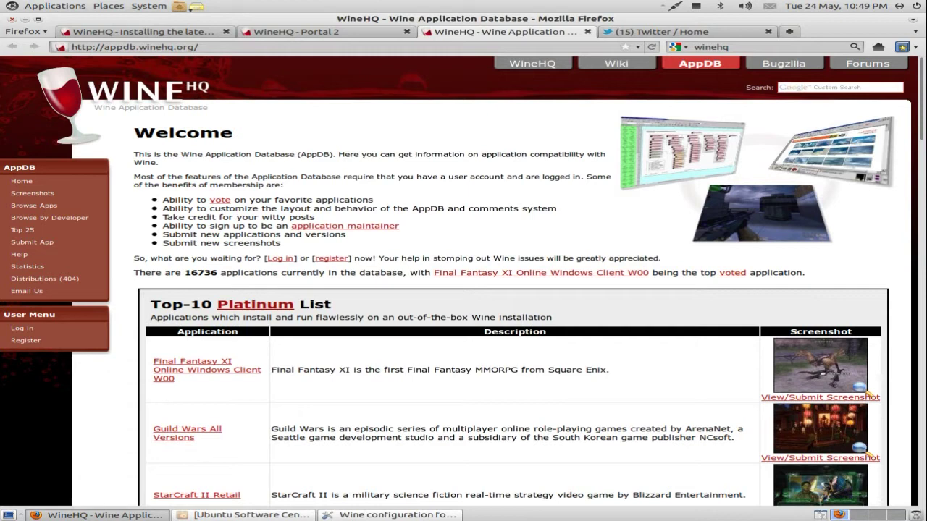
scroll(462, 281, down, 2)
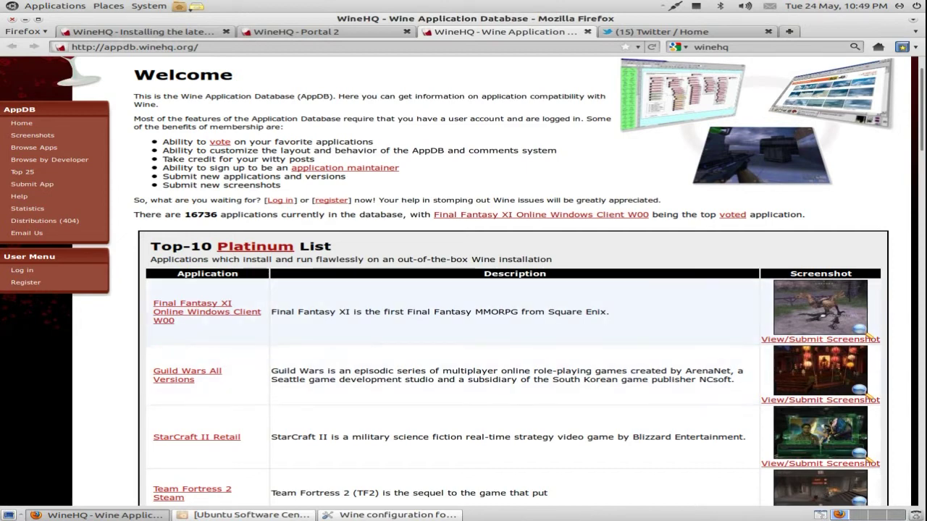
- Examine the Top-10 Platinum list and the opening of the Top-10 Gold list, including the definition of the Gold rating
scroll(464, 297, down, 1)
scroll(463, 305, down, 3)
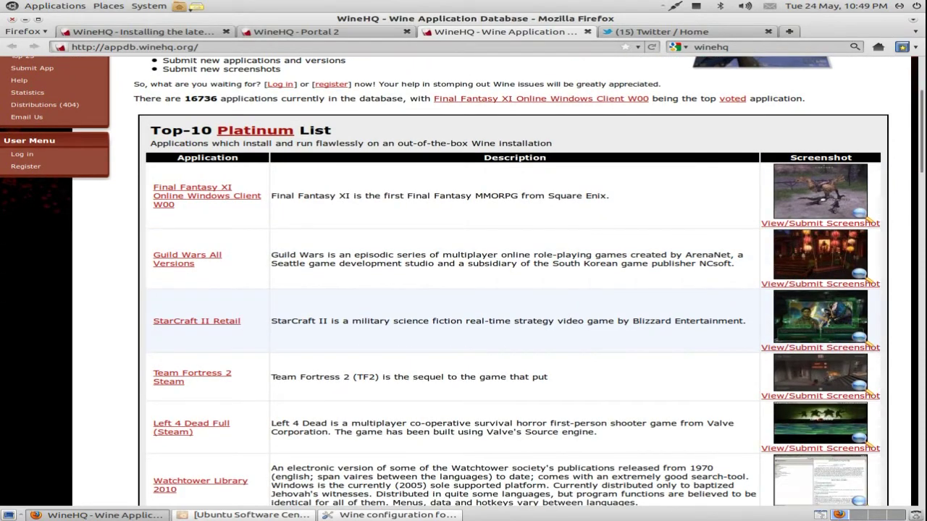
scroll(464, 322, down, 12)
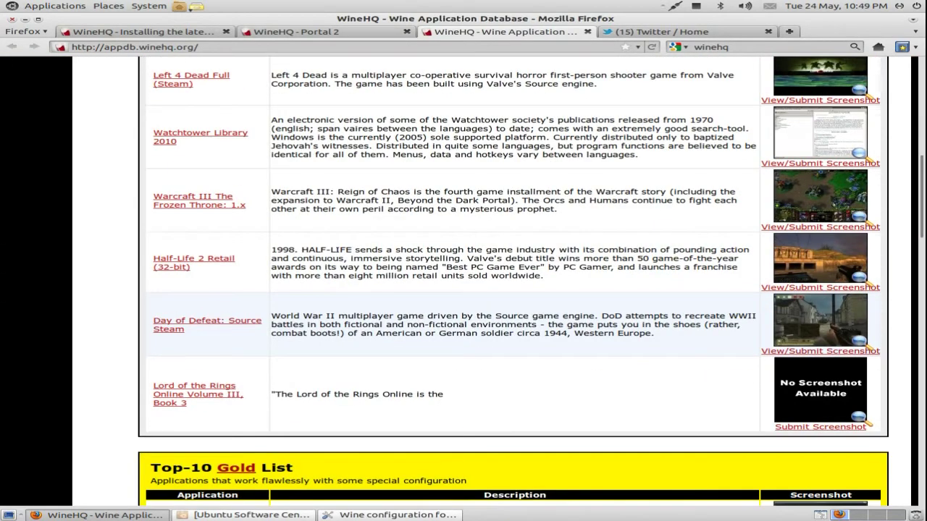
scroll(463, 323, down, 8)
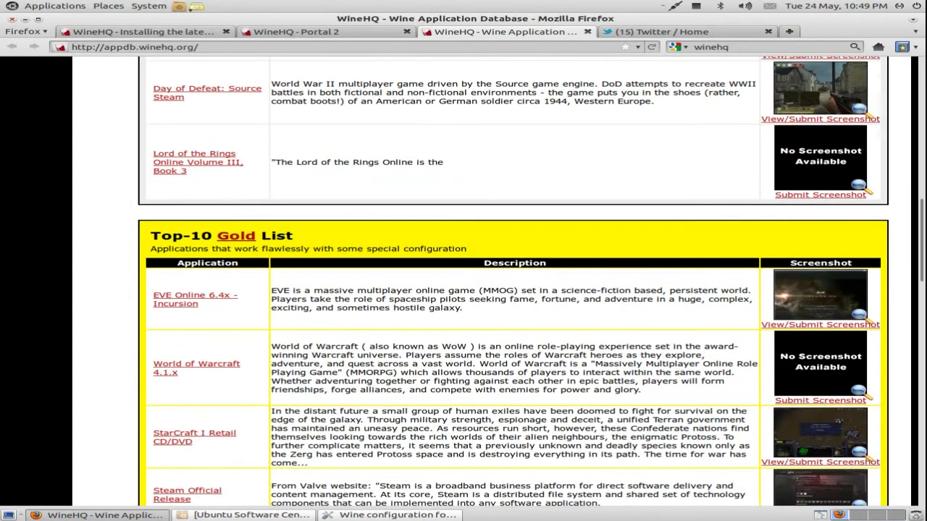
drag(156, 249, 243, 248)
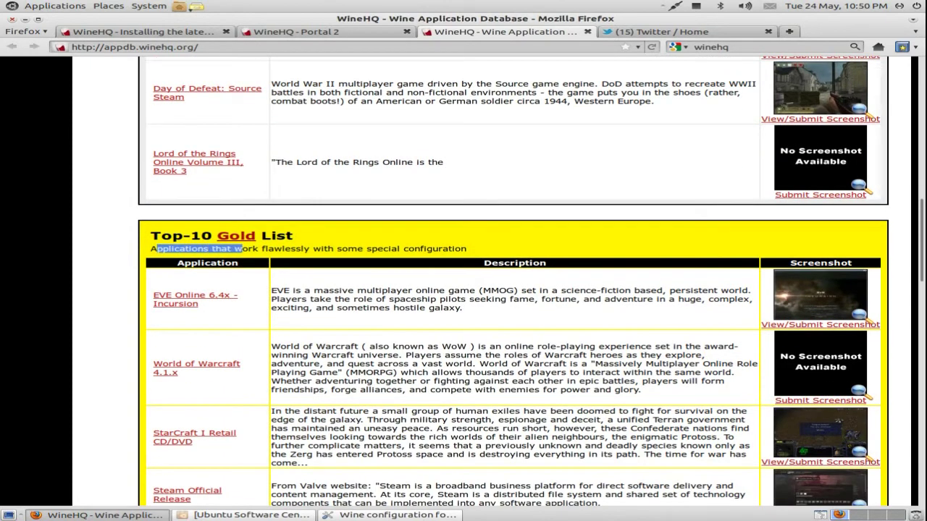
- Bring up the Wine configuration for Amnesia.exe, glance at the installed application categories, and return to the application database in Firefox
click(391, 515)
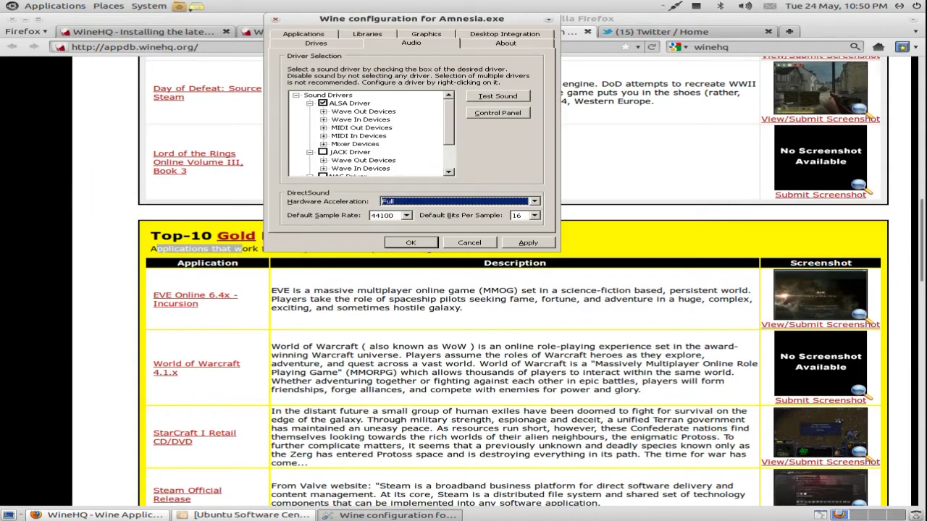
click(55, 6)
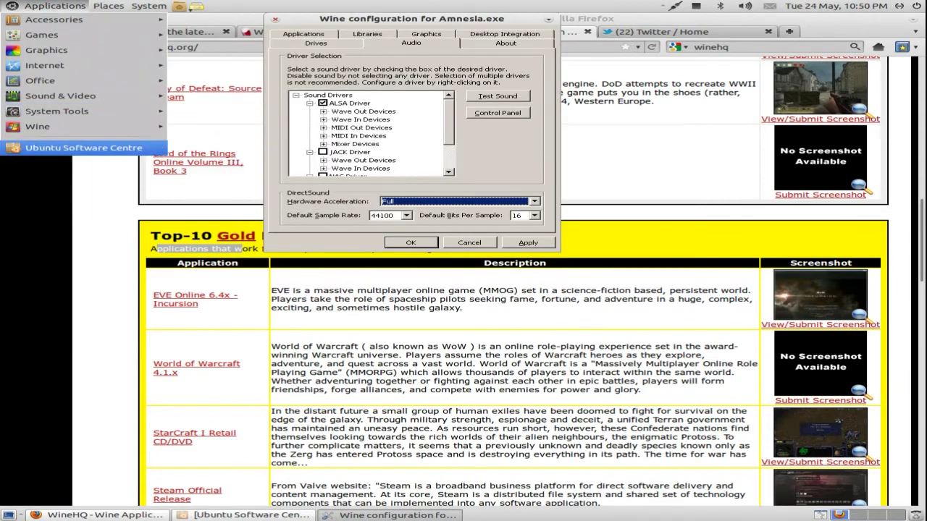
click(54, 6)
click(109, 188)
- Review the Top-10 Gold and Top-10 Silver lists and return to the beginning of the database home page
scroll(225, 288, down, 10)
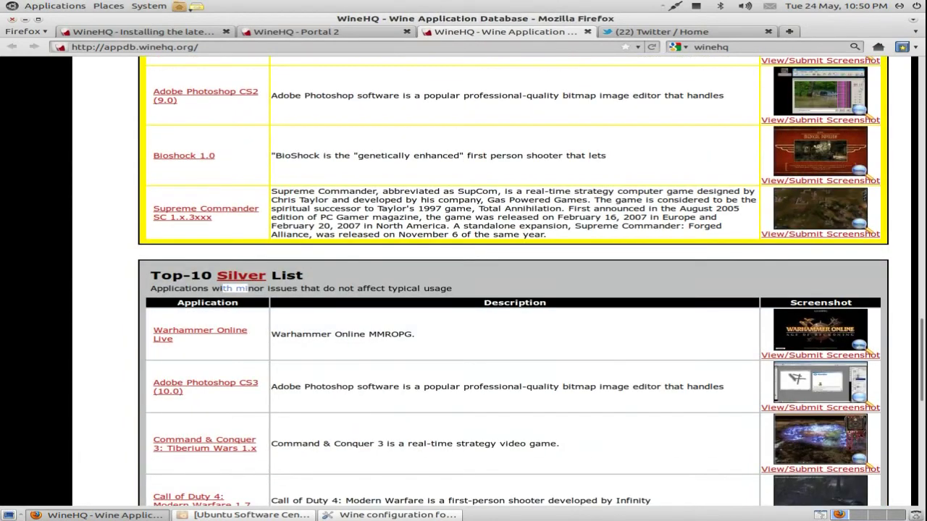
scroll(224, 312, down, 4)
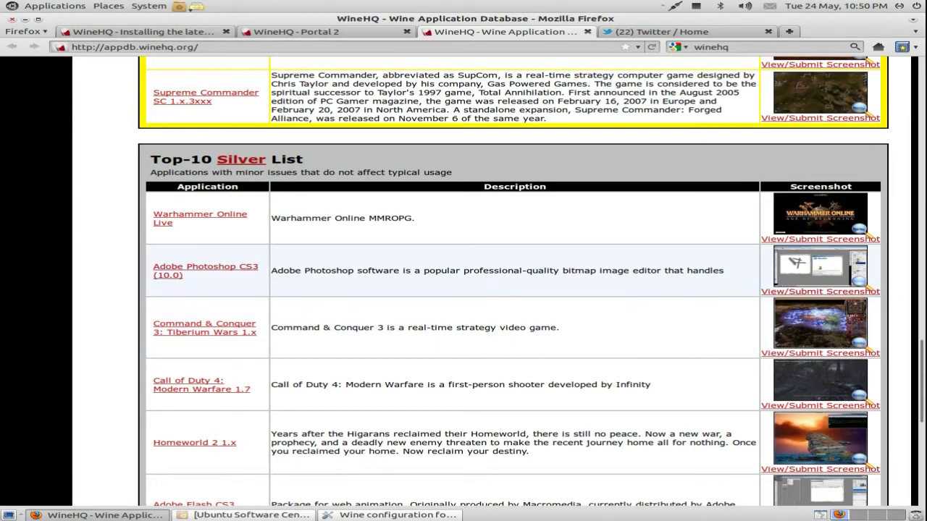
scroll(463, 217, up, 8)
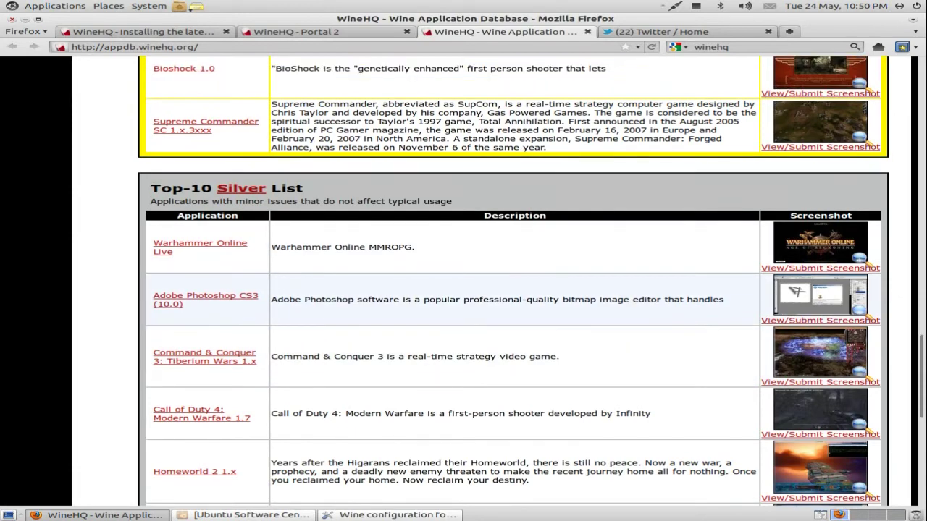
scroll(512, 281, up, 15)
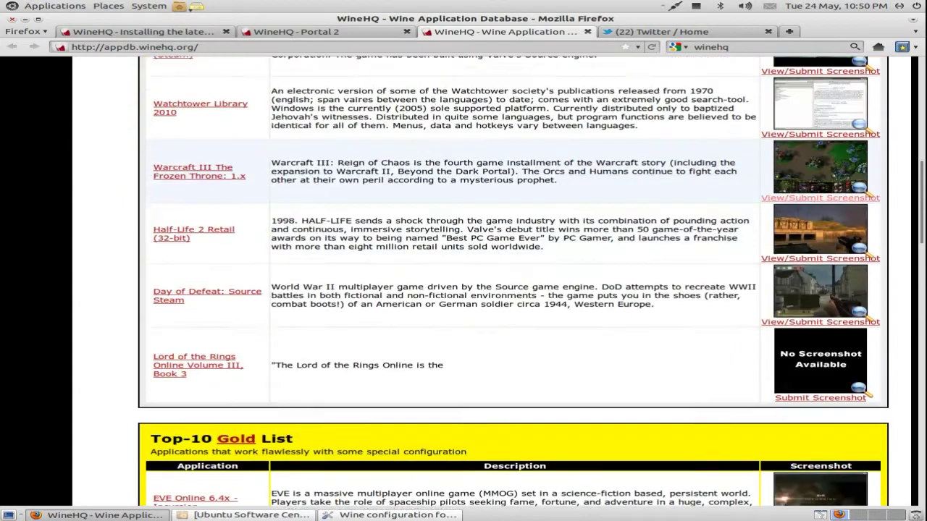
scroll(464, 281, up, 2)
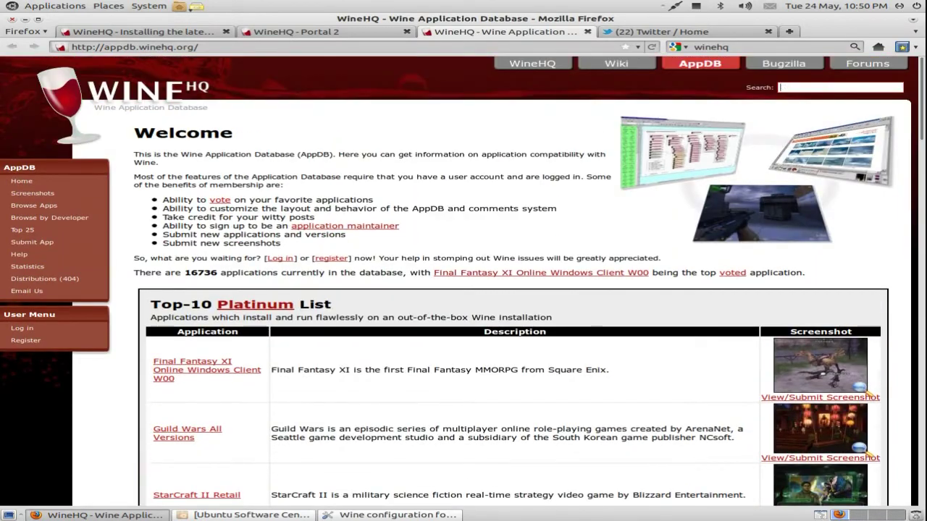
- Open the Steam version of the Portal 2 database entry and read its selected test results and additional comments
click(296, 31)
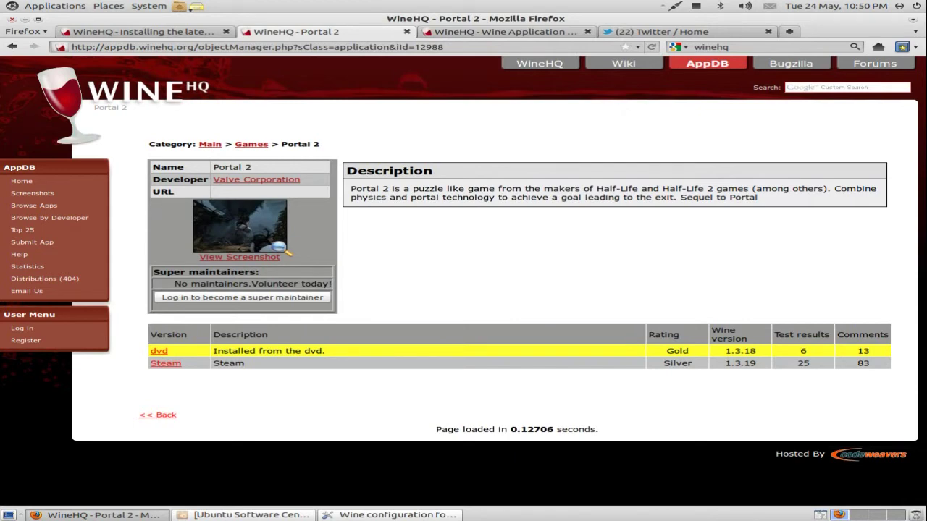
click(166, 362)
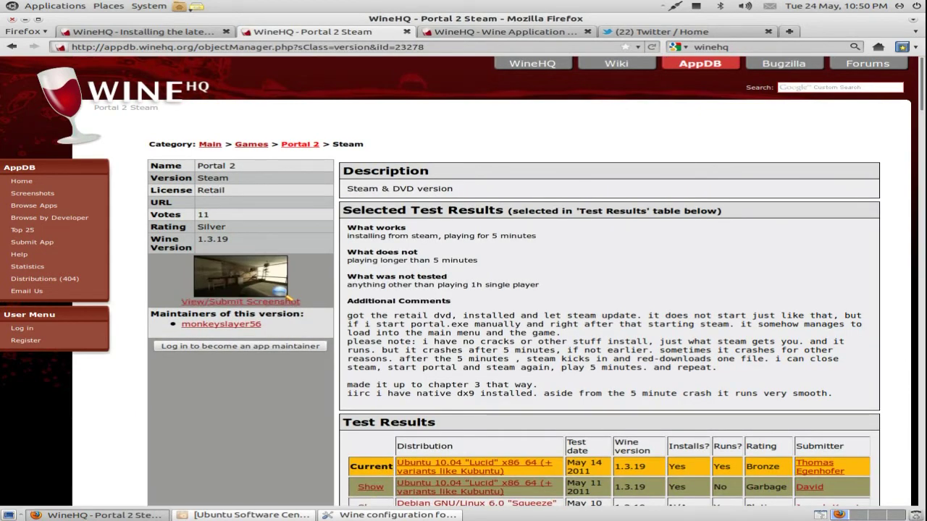
drag(461, 236, 394, 261)
drag(492, 284, 601, 367)
click(601, 368)
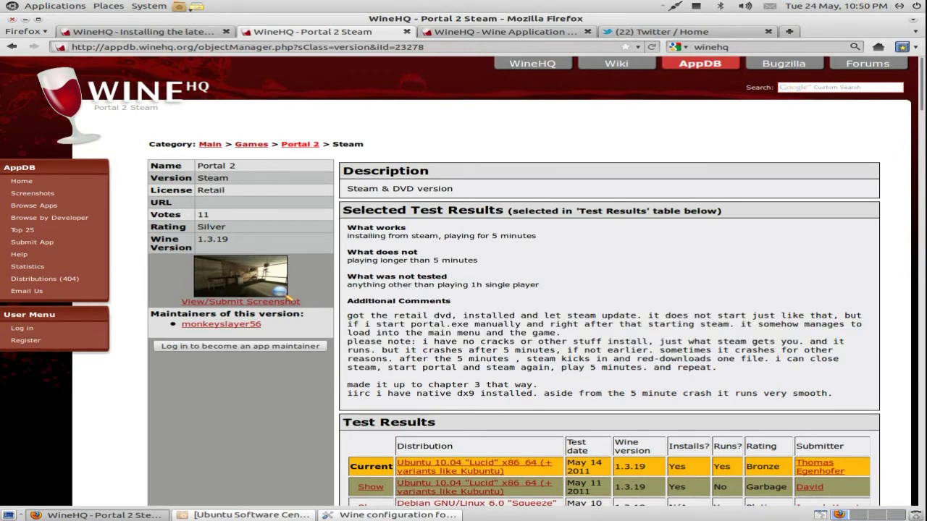
click(288, 298)
- Review Portal 2's known bugs and user comments, expanding the "RE: Jumpy mouse" reply to read its suggested fix
scroll(288, 297, down, 10)
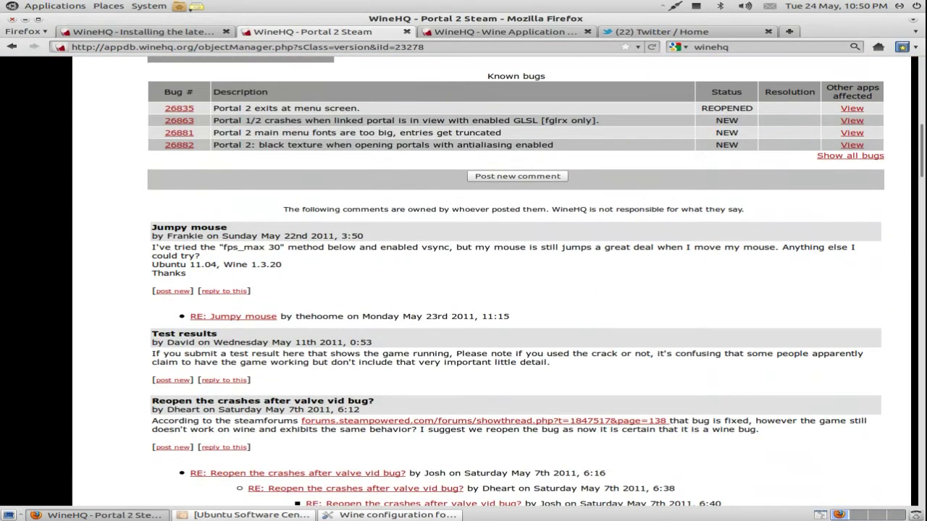
mouse_move(151, 236)
mouse_down()
mouse_move(207, 236)
mouse_move(167, 236)
mouse_up()
click(233, 316)
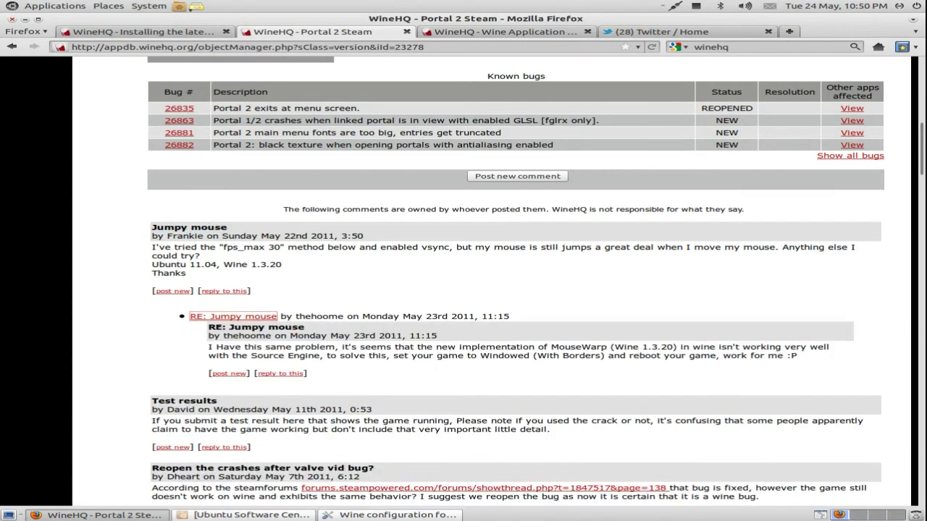
drag(276, 347, 510, 356)
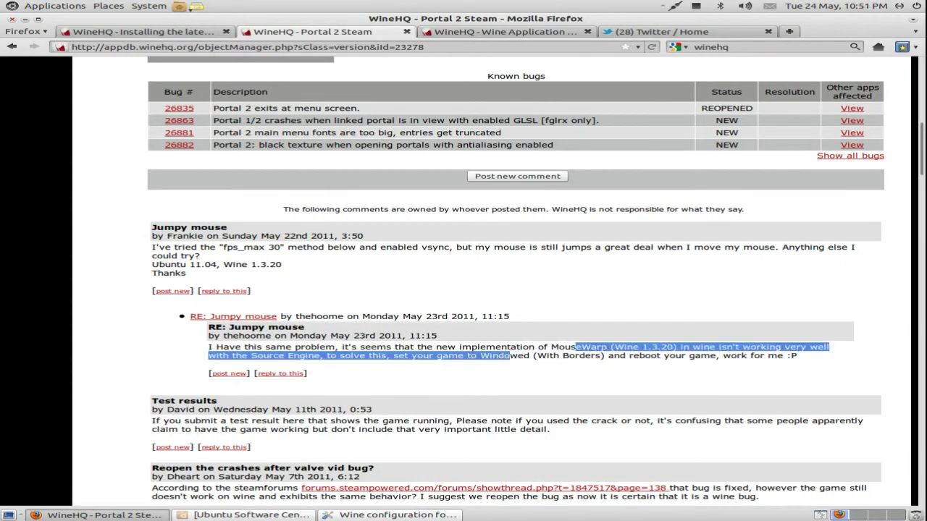
drag(576, 347, 608, 356)
click(608, 356)
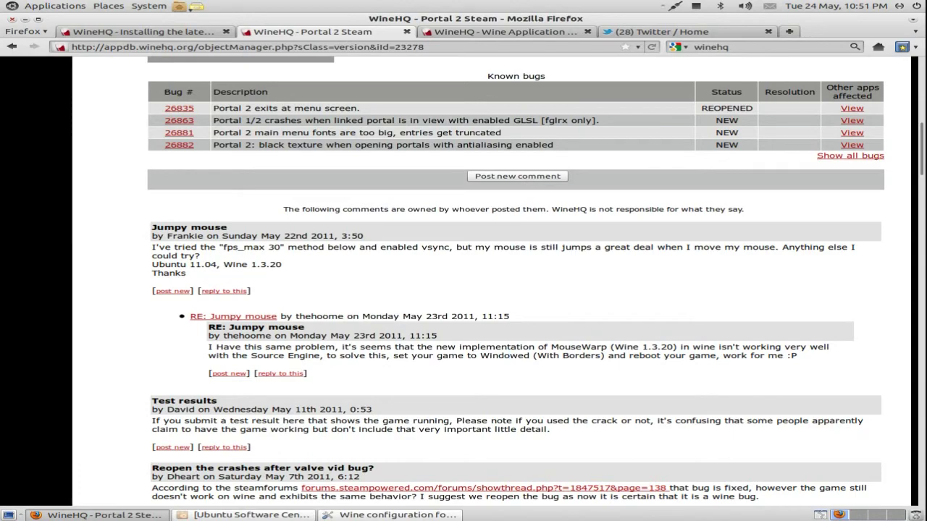
scroll(516, 281, up, 1)
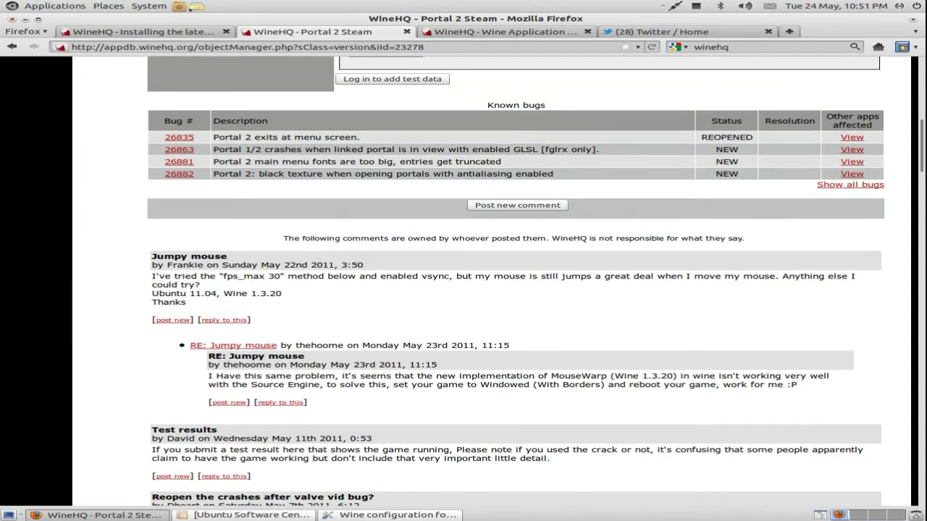
scroll(515, 281, up, 10)
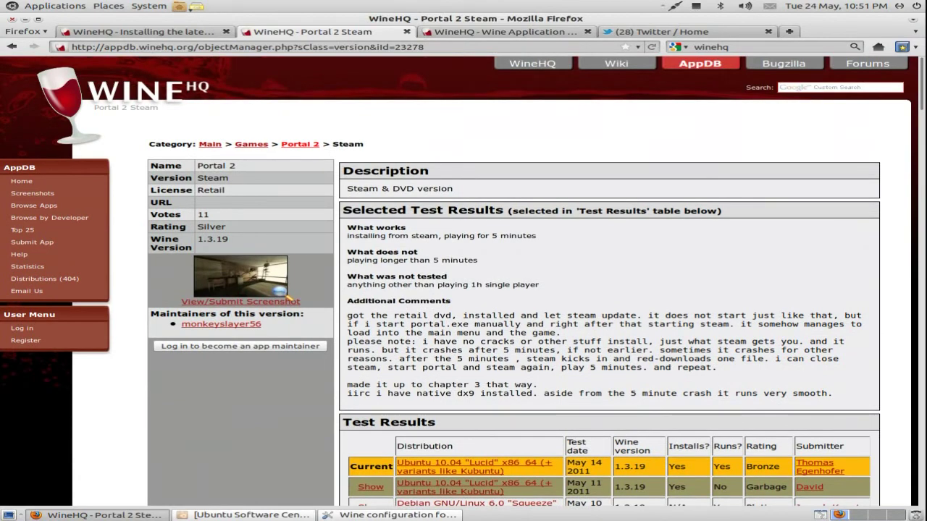
- Launch Winetricks, select the default wineprefix, and dismiss the one-time question about reporting usage statistics
key(alt+F1)
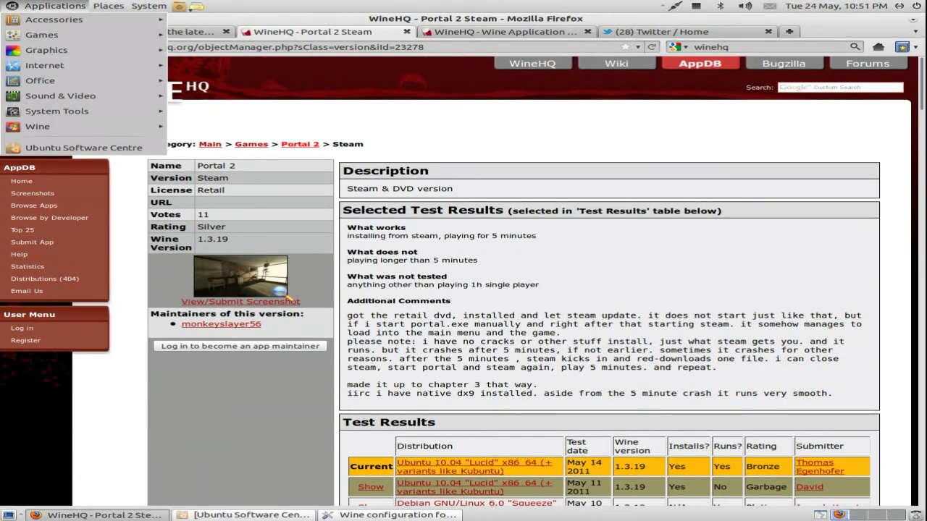
mouse_move(87, 126)
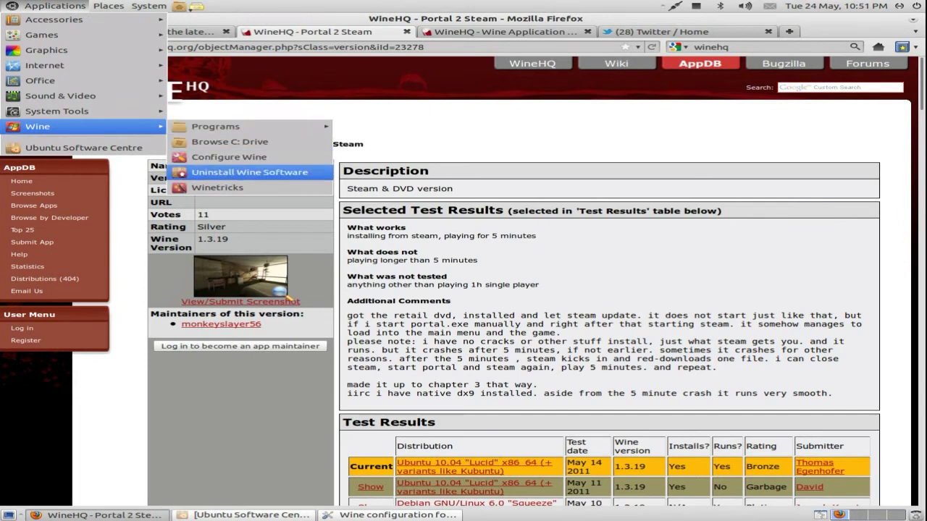
click(215, 189)
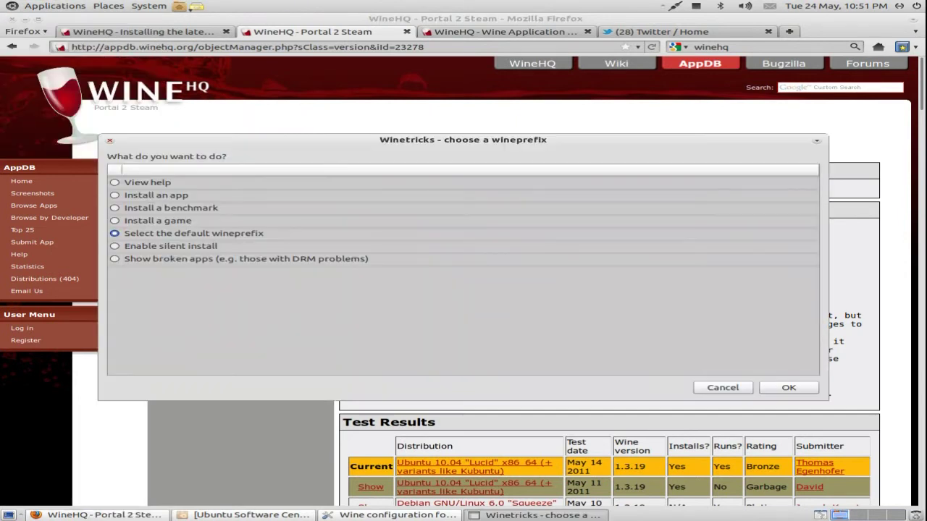
key(Return)
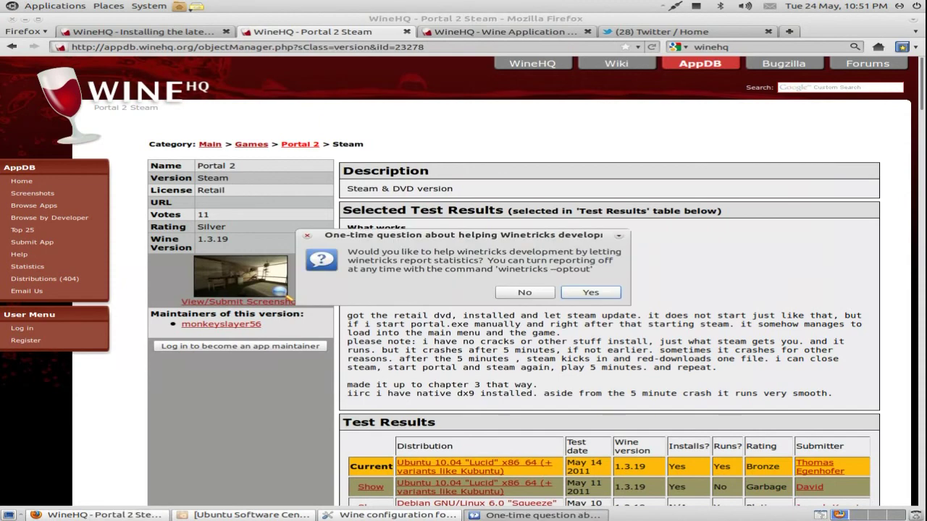
key(Escape)
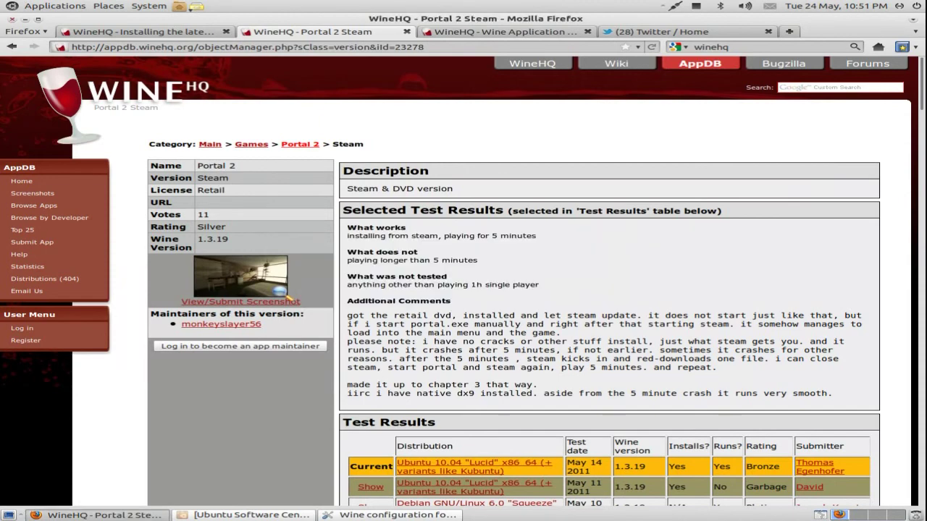
key(Return)
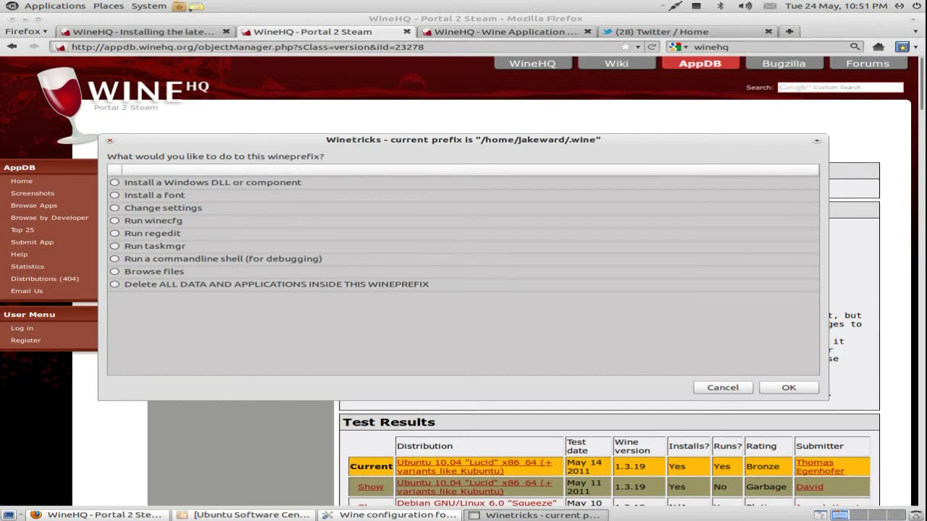
- Browse the Windows DLL and component packages that Winetricks can install in the wineprefix, and leave Winetricks
click(114, 183)
key(Return)
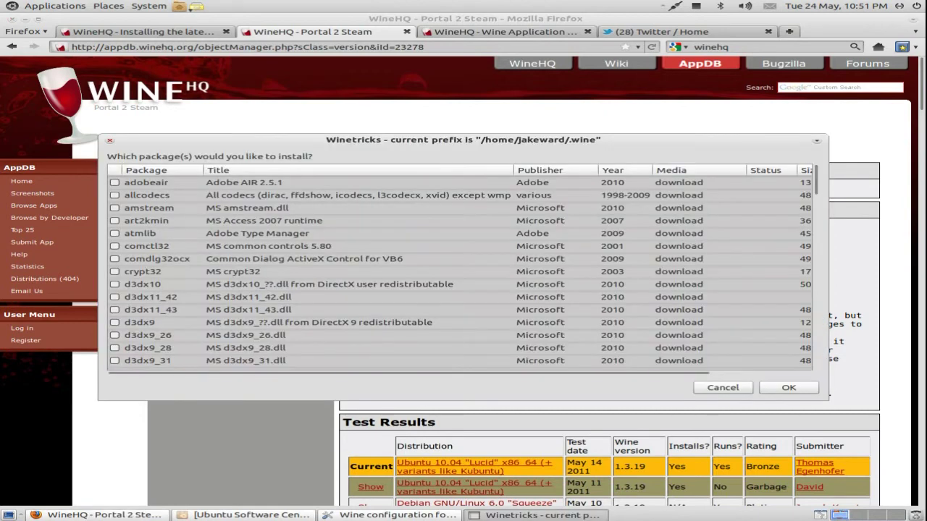
scroll(460, 270, down, 1)
scroll(461, 270, down, 3)
scroll(461, 270, down, 5)
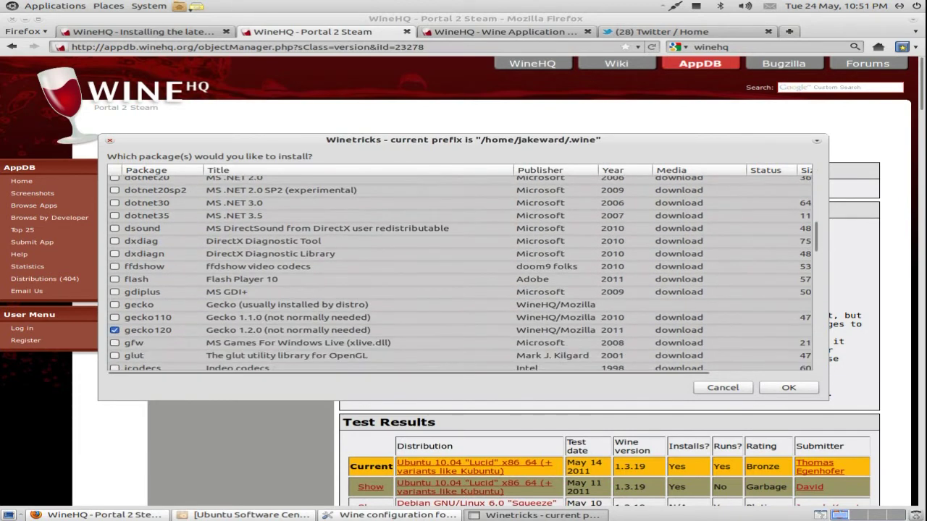
scroll(459, 273, down, 2)
scroll(460, 273, up, 1)
scroll(460, 273, up, 5)
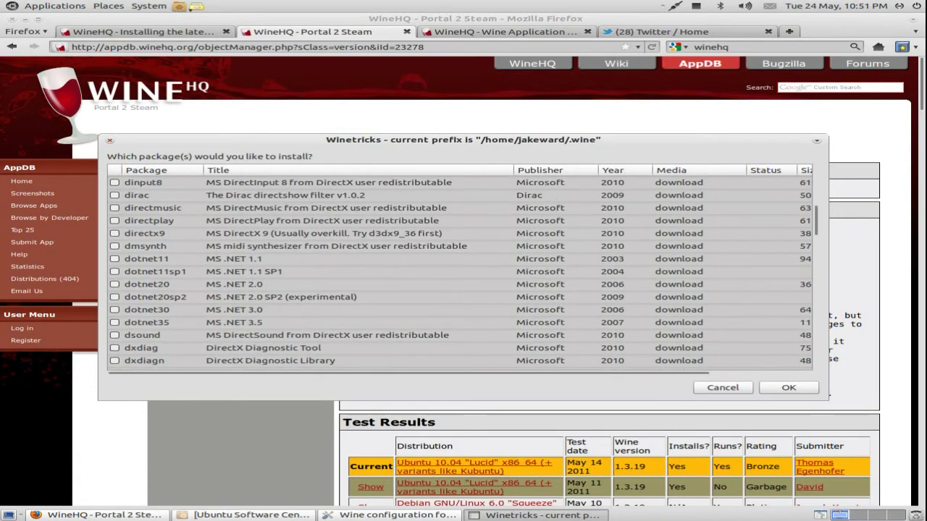
key(Return)
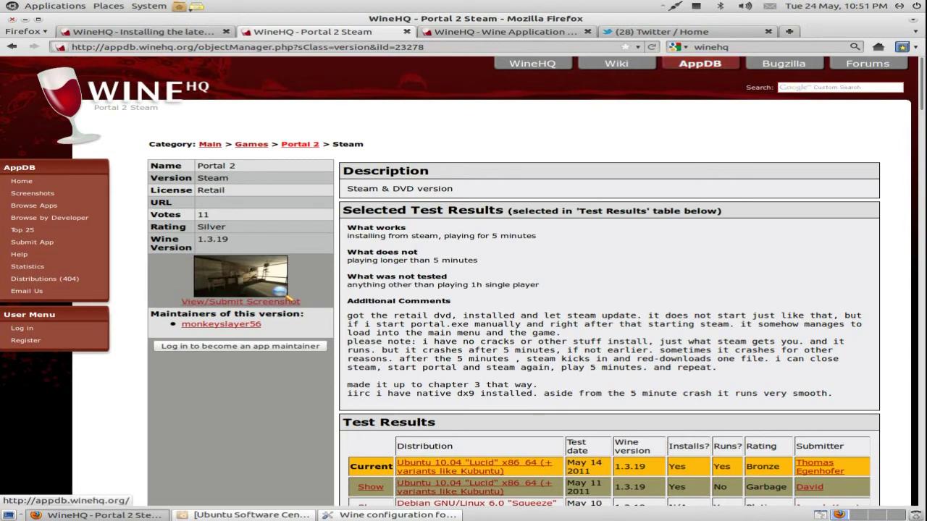
- Return to the AppDB home page, point out the log-in link, and open the Team Fortress 2 Steam entry from the Platinum list
click(699, 64)
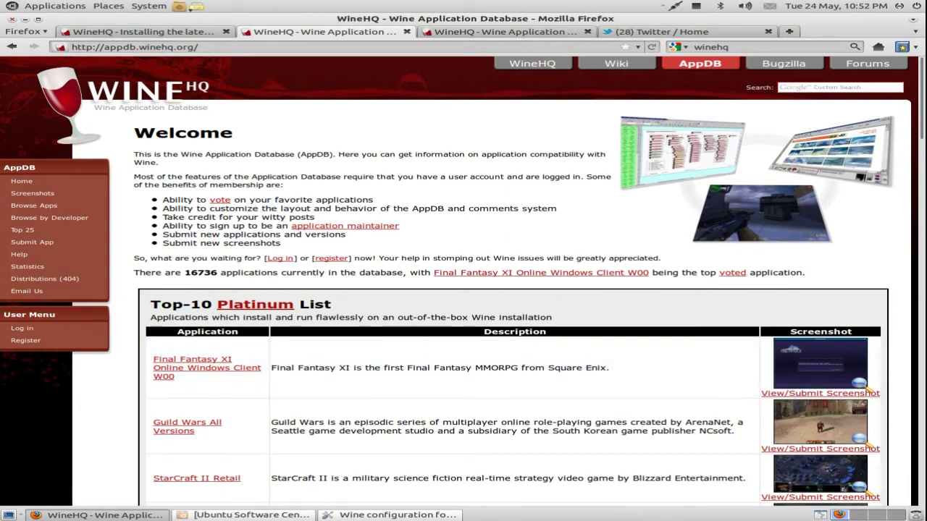
drag(37, 329, 11, 329)
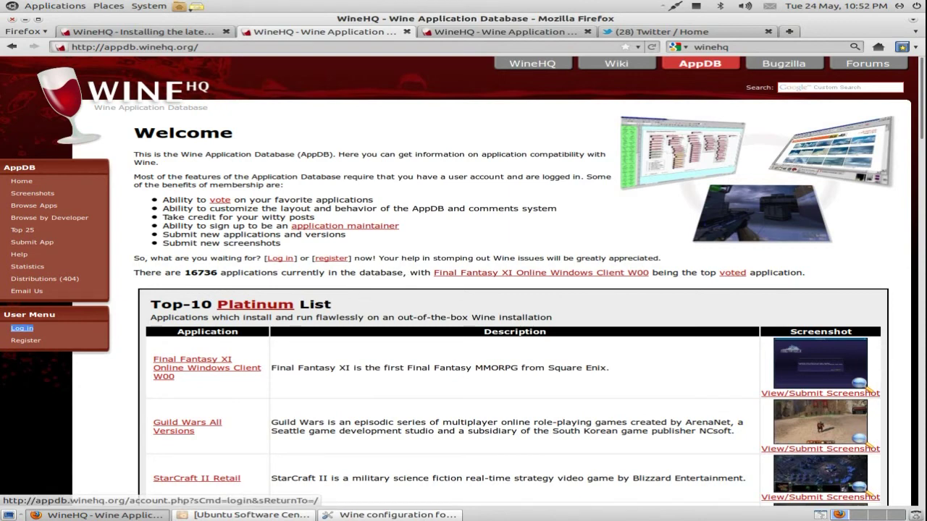
scroll(462, 281, down, 1)
scroll(462, 281, down, 3)
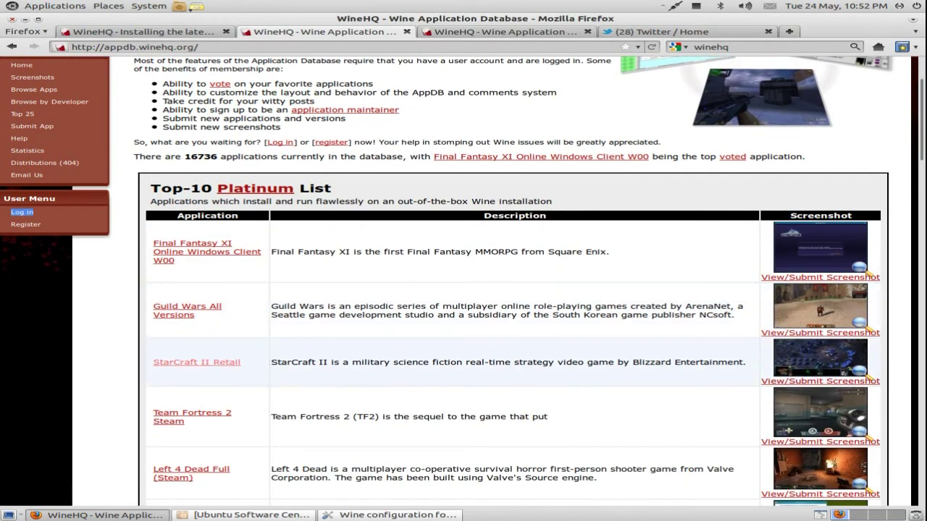
click(192, 414)
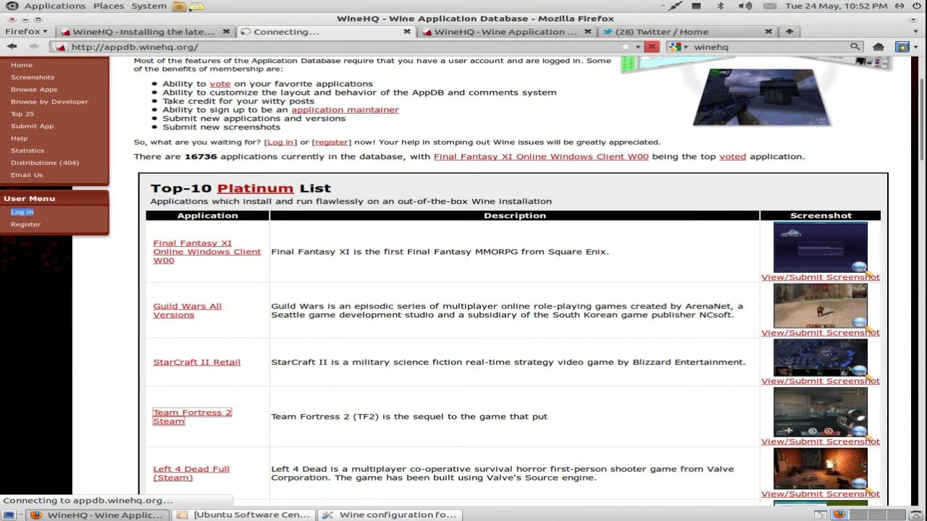
scroll(462, 281, up, 1)
scroll(462, 281, down, 1)
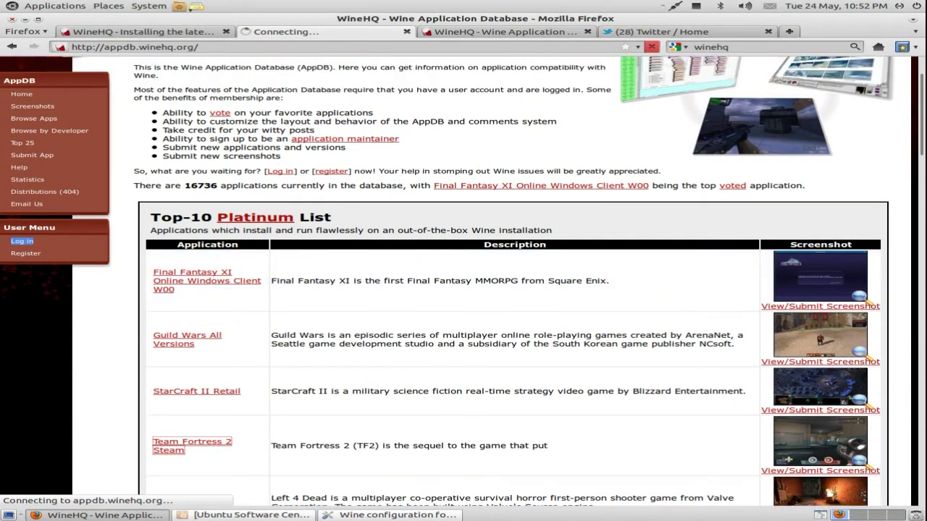
- Examine the Team Fortress 2 Steam entry's rating, selected test results, distribution test table, and known bugs
scroll(462, 281, up, 3)
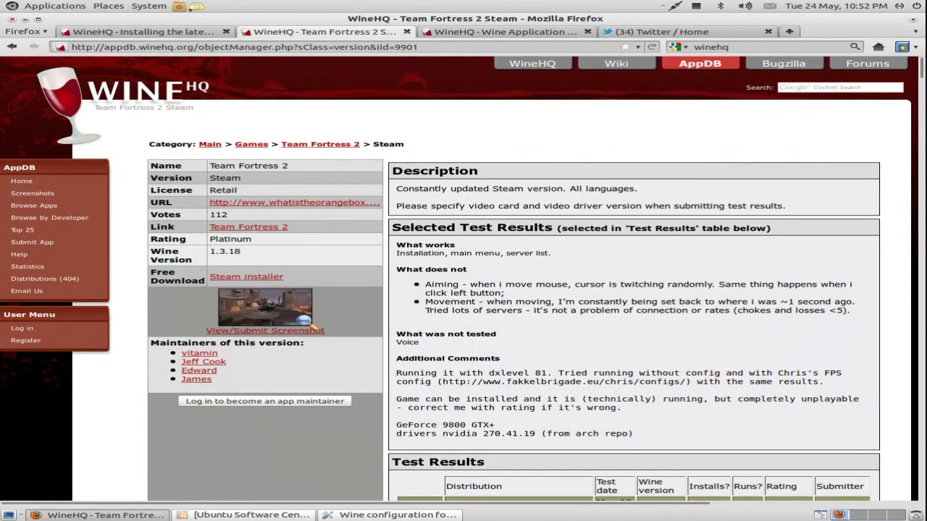
scroll(463, 290, down, 2)
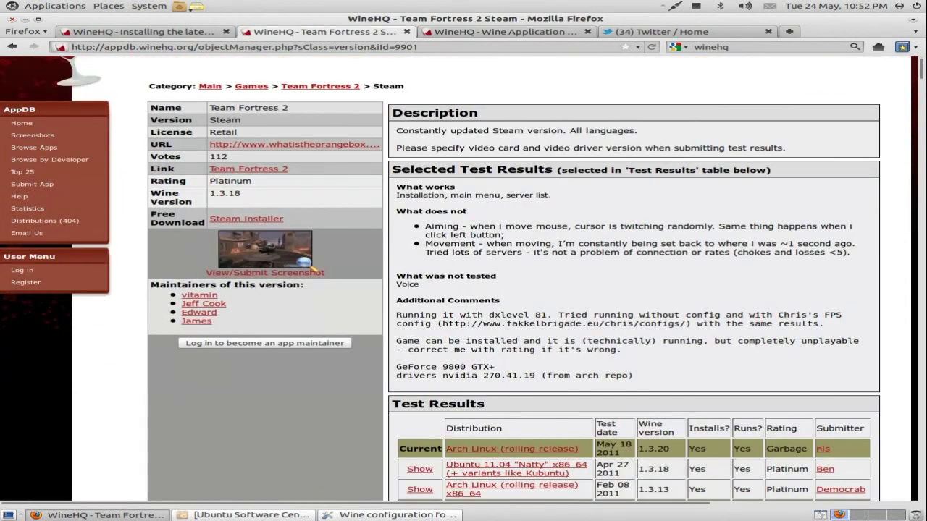
scroll(463, 289, down, 5)
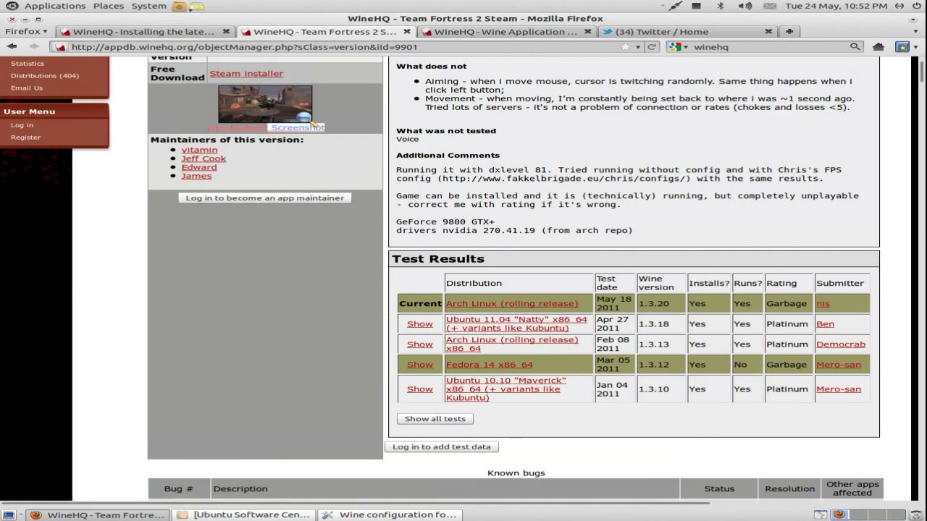
scroll(316, 126, down, 10)
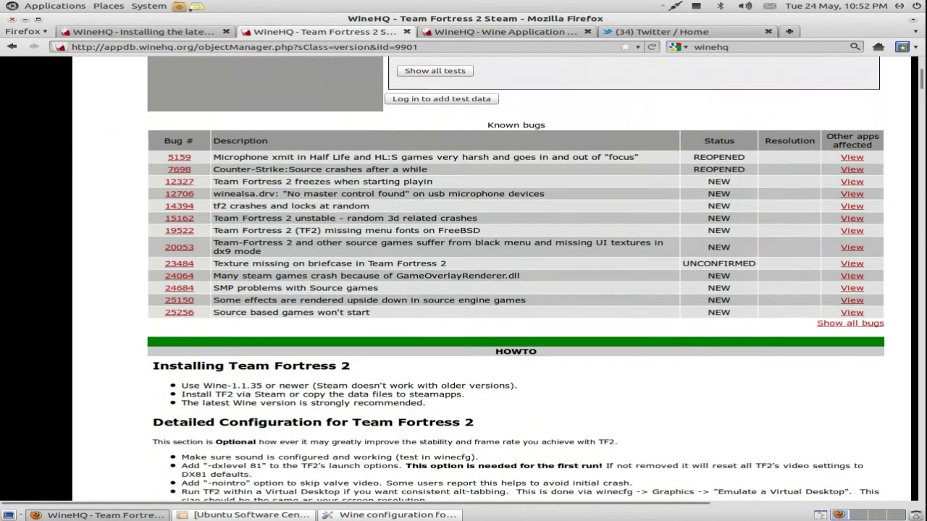
- Read the HOWTO on installing, configuring, running and troubleshooting Team Fortress 2, and return to the entry's test results
scroll(516, 280, down, 5)
scroll(516, 280, down, 1)
drag(621, 268, 614, 268)
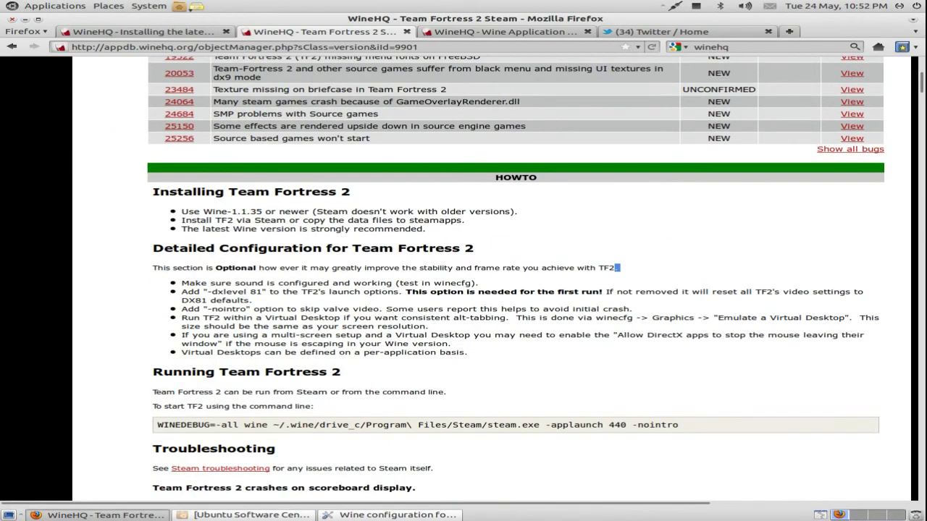
scroll(615, 268, down, 3)
drag(434, 81, 467, 321)
click(467, 321)
scroll(467, 321, down, 2)
scroll(515, 290, down, 3)
scroll(515, 278, up, 2)
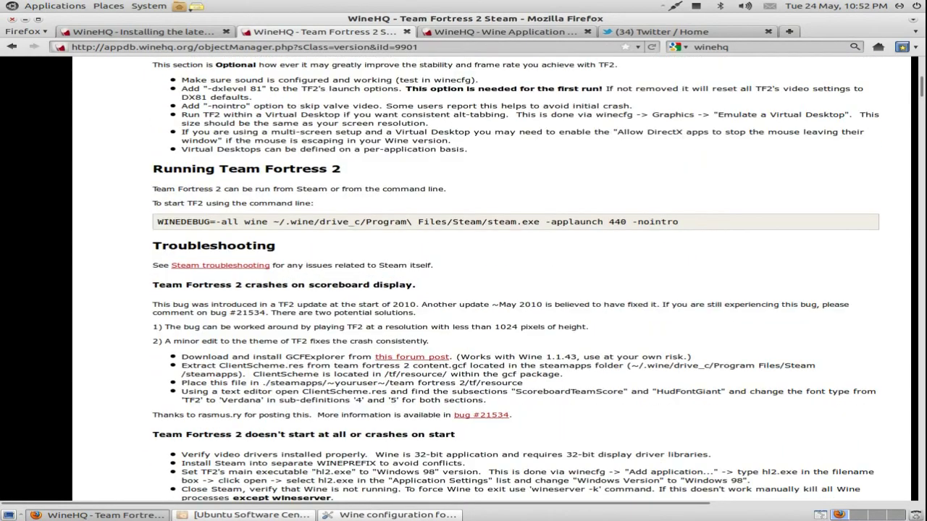
scroll(515, 278, up, 10)
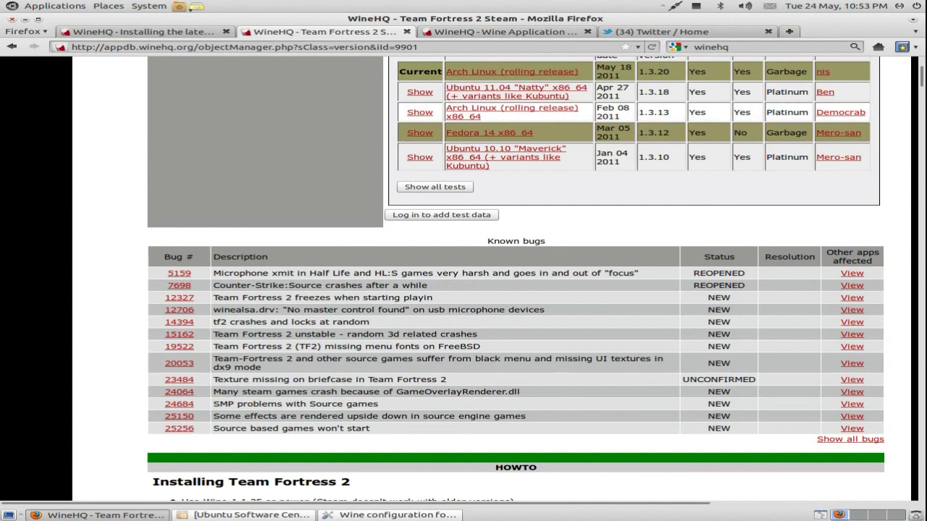
scroll(311, 206, up, 8)
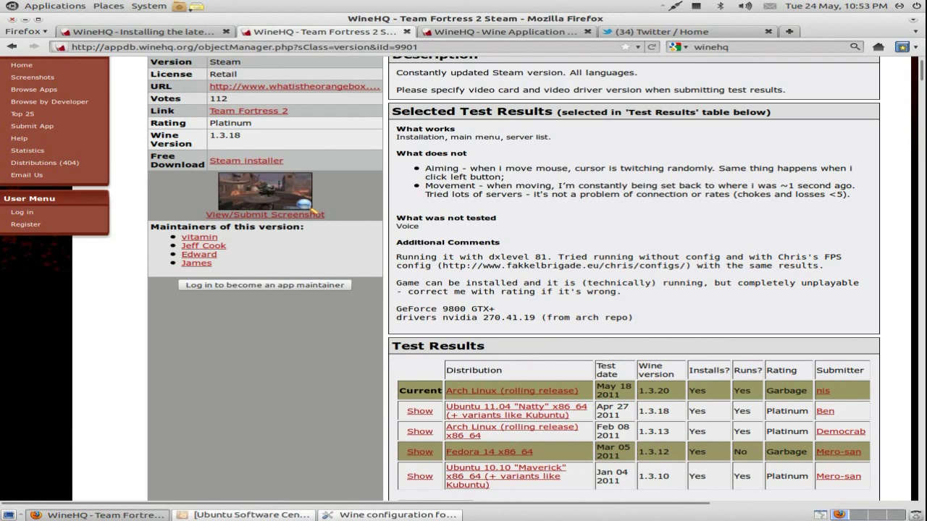
click(696, 5)
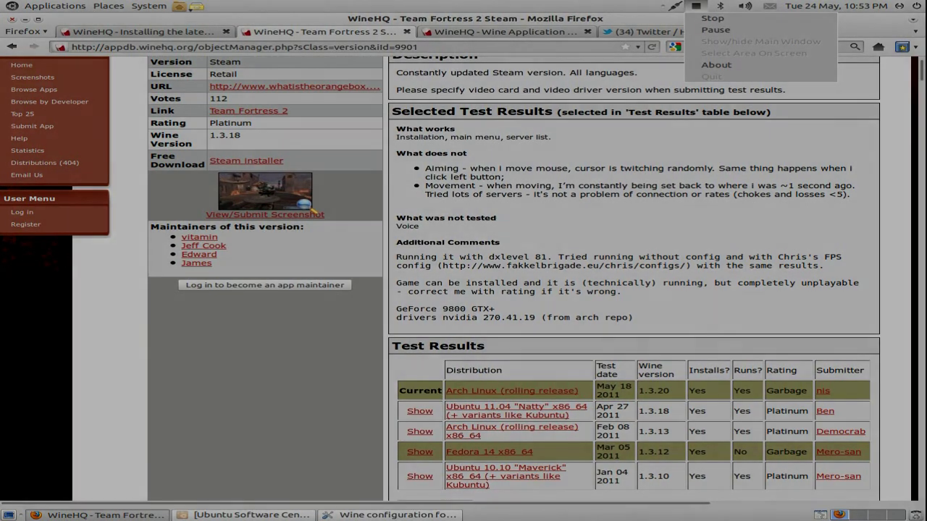